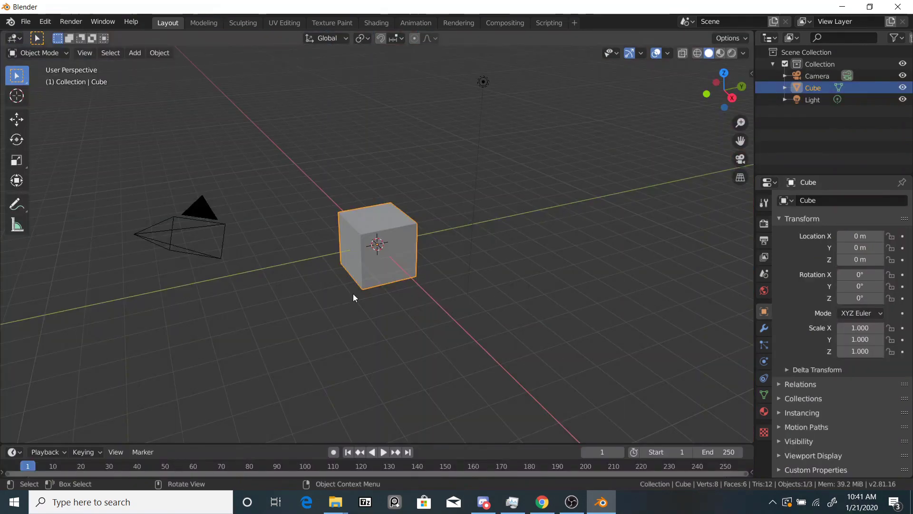
# Delete all the default scene objects and add a plane mesh at the origin.
pyautogui.press('a')
pyautogui.press('Delete')
pyautogui.moveTo(371, 302); pyautogui.dragTo(395, 267, button='middle')
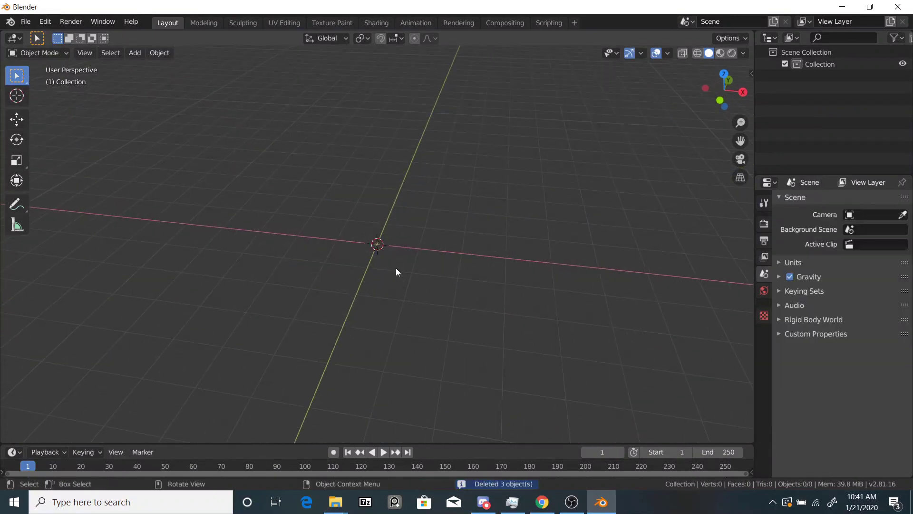
pyautogui.hotkey('shift', 'a')
pyautogui.moveTo(359, 215)
pyautogui.click(425, 211)
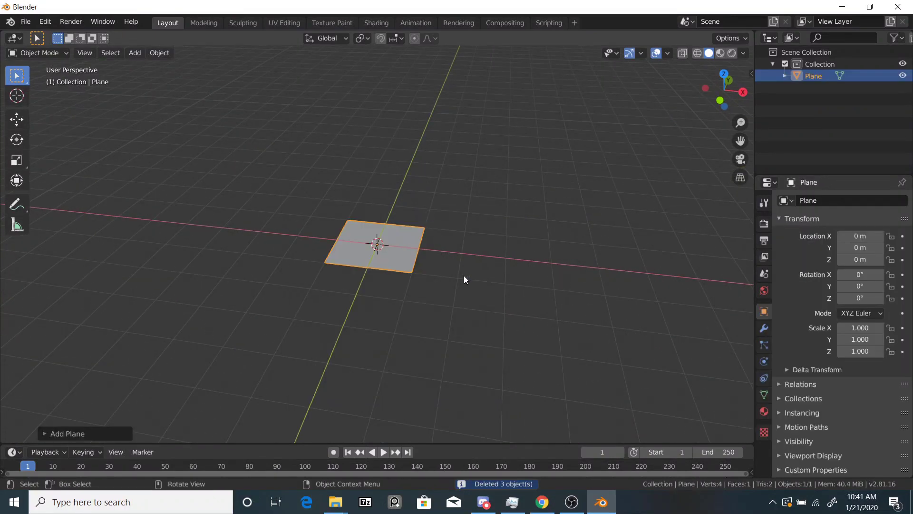
# Subdivide the plane's mesh four times into a 16 by 16 grid of faces and return to Object Mode.
pyautogui.press('Tab')
pyautogui.rightClick(412, 219)
pyautogui.click(404, 199)
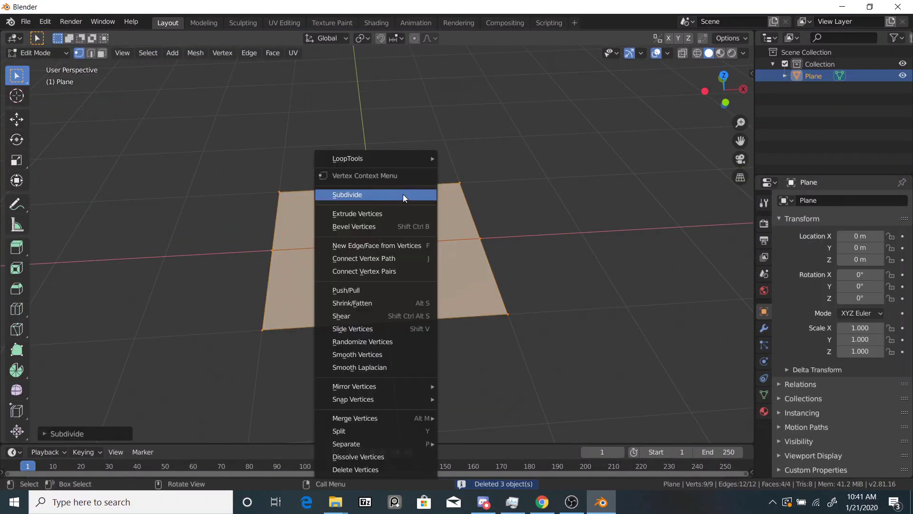
pyautogui.rightClick(453, 222)
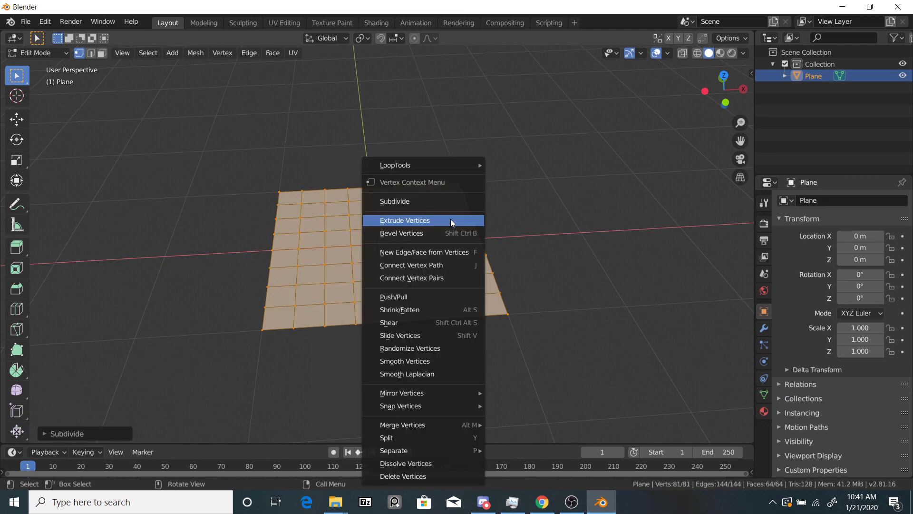
pyautogui.click(439, 204)
pyautogui.press('Tab')
pyautogui.moveTo(425, 253); pyautogui.dragTo(466, 276, button='middle')
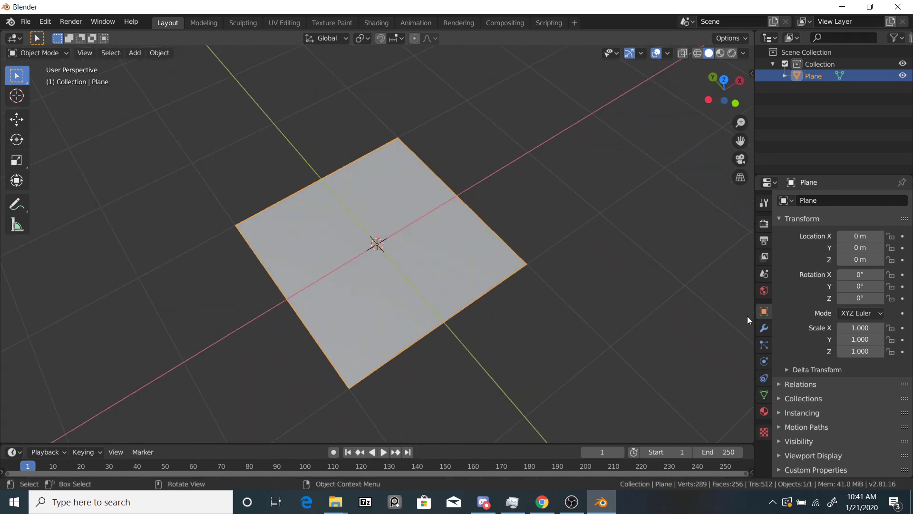
# Add a Triangulate modifier to the subdivided plane.
pyautogui.click(764, 328)
pyautogui.click(839, 200)
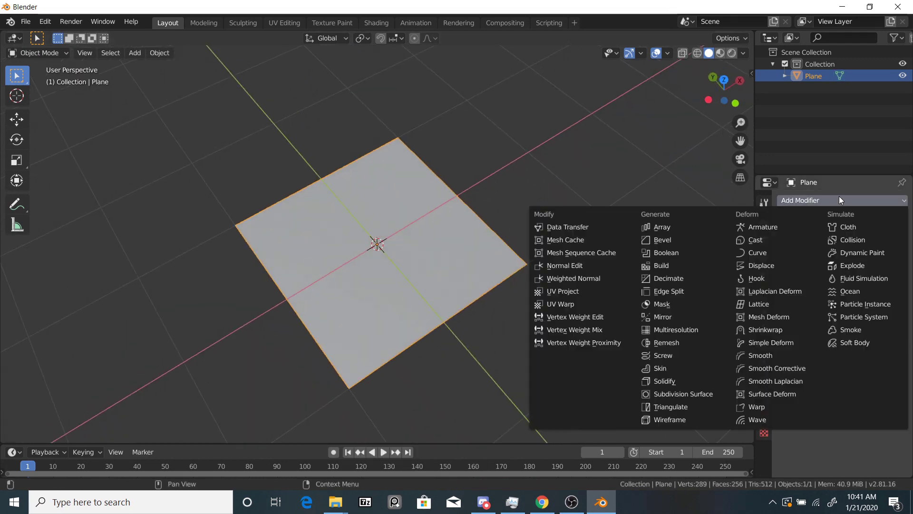
pyautogui.click(687, 408)
pyautogui.moveTo(551, 243); pyautogui.dragTo(536, 267, button='middle')
# Try to triangulate the plane's faces directly in the mesh, undo it and return to Object Mode.
pyautogui.press('Tab')
pyautogui.hotkey('ctrl', 't')
pyautogui.scroll(4, 537, 267)
pyautogui.scroll(-2, 491, 320)
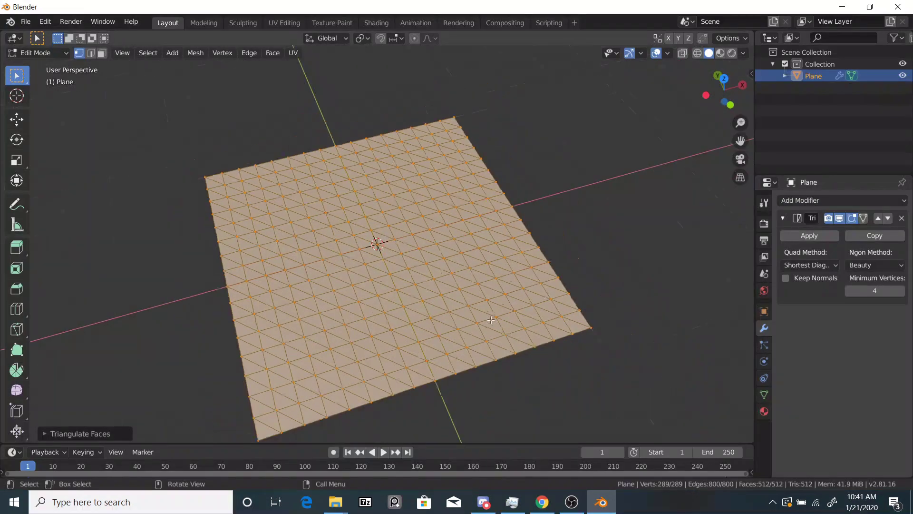
pyautogui.scroll(-2, 491, 320)
pyautogui.moveTo(490, 320)
pyautogui.mouseDown(button='middle')
pyautogui.moveTo(447, 301)
pyautogui.moveTo(493, 337)
pyautogui.mouseUp(button='middle')
pyautogui.hotkey('ctrl', 'z')
pyautogui.scroll(2, 484, 320)
pyautogui.press('Tab')
# Examine the plane's triangulated topology in wireframe shading.
pyautogui.scroll(-5, 470, 318)
pyautogui.press('z')
pyautogui.click(411, 333)
pyautogui.moveTo(384, 236); pyautogui.dragTo(374, 280, button='middle')
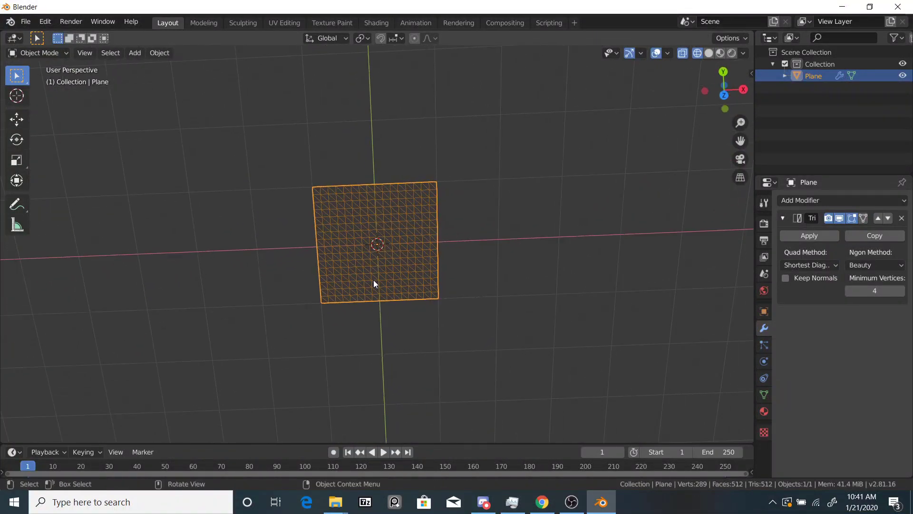
pyautogui.scroll(1, 373, 281)
pyautogui.moveTo(574, 272); pyautogui.dragTo(606, 228, button='middle')
pyautogui.scroll(4, 606, 228)
# Add a Wireframe modifier to the plane below Triangulate and switch the viewport to solid shading.
pyautogui.click(817, 197)
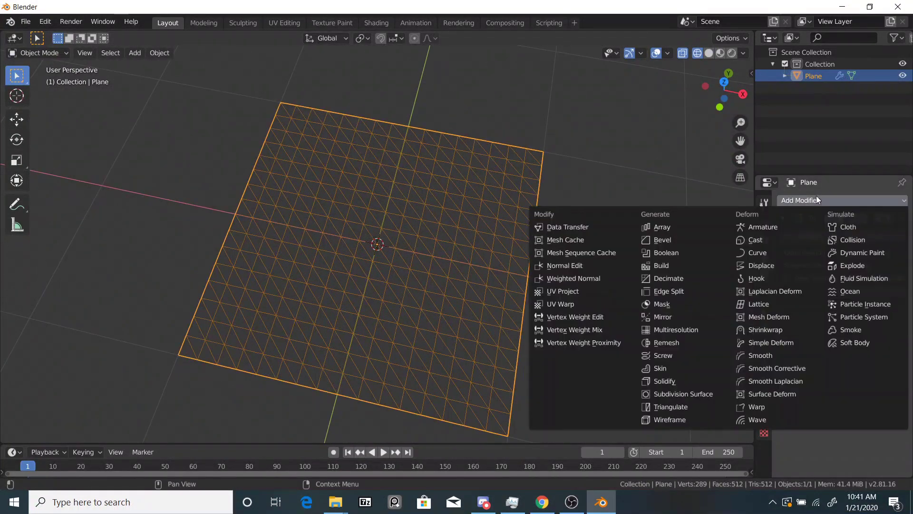
pyautogui.click(690, 419)
pyautogui.press('z')
pyautogui.click(535, 305)
pyautogui.moveTo(534, 314); pyautogui.dragTo(564, 283, button='middle')
pyautogui.scroll(4, 565, 283)
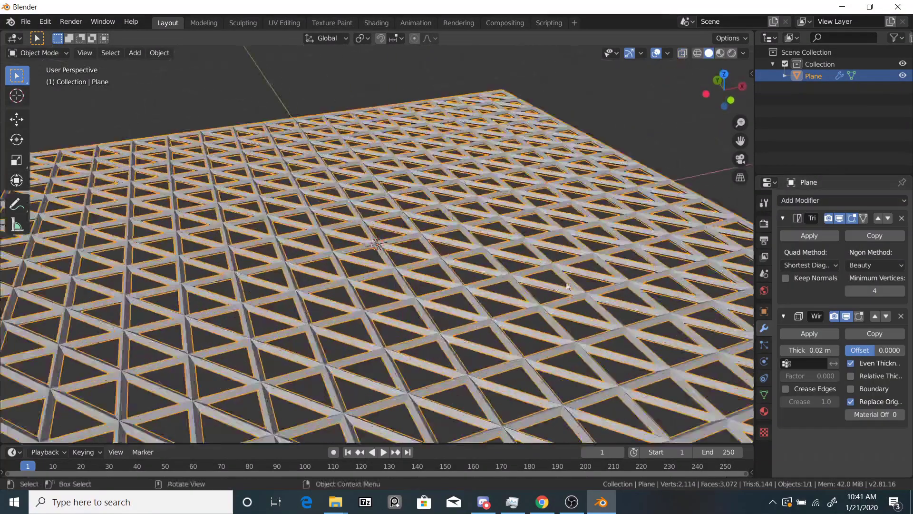
# Set the Wireframe modifier's thickness to 0.001 m and inspect the thin grid deselected.
pyautogui.moveTo(460, 304)
pyautogui.mouseDown(button='middle')
pyautogui.moveTo(475, 291)
pyautogui.moveTo(460, 287)
pyautogui.mouseUp(button='middle')
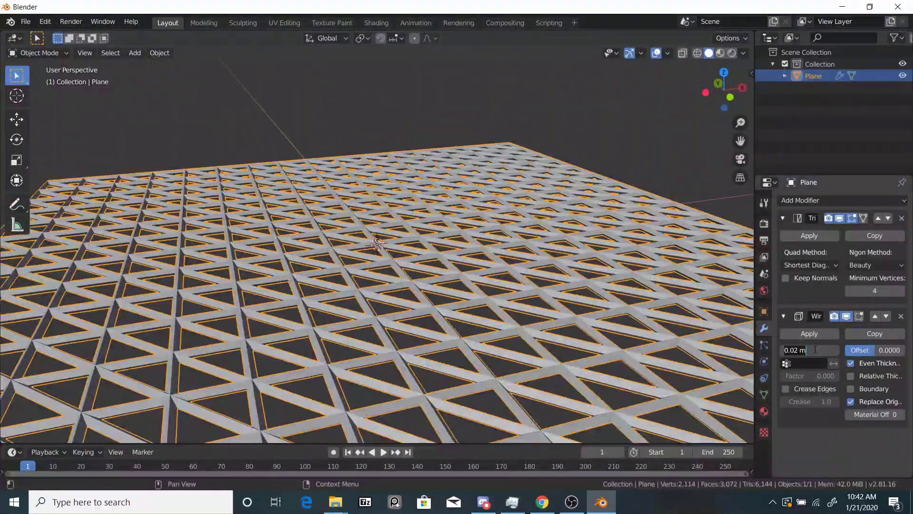
pyautogui.press('Return')
pyautogui.scroll(-6, 456, 189)
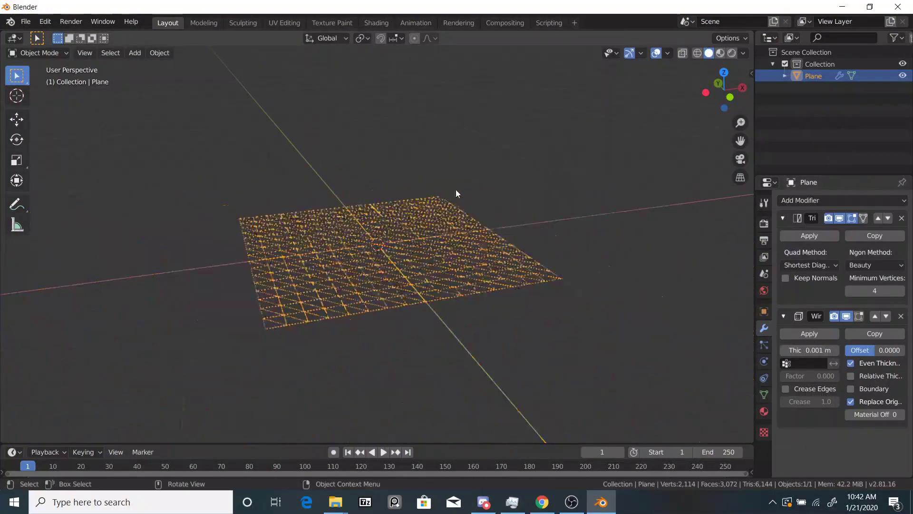
pyautogui.scroll(4, 449, 229)
pyautogui.moveTo(455, 189); pyautogui.dragTo(535, 250, button='middle')
pyautogui.scroll(4, 484, 284)
pyautogui.click(486, 285)
pyautogui.scroll(-7, 486, 286)
pyautogui.click(822, 198)
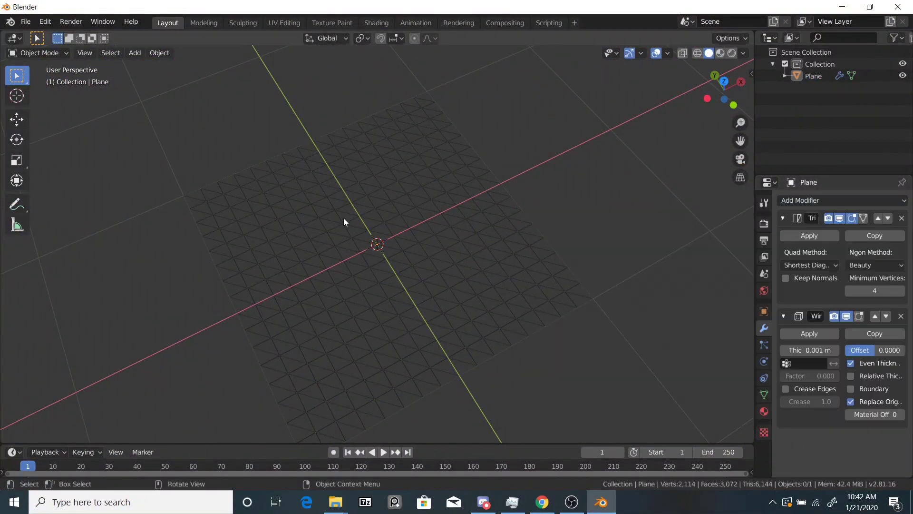
# Add a camera and align it to the front orthographic view.
pyautogui.click(424, 281)
pyautogui.moveTo(424, 282); pyautogui.dragTo(395, 257, button='middle')
pyautogui.press('KP_1')
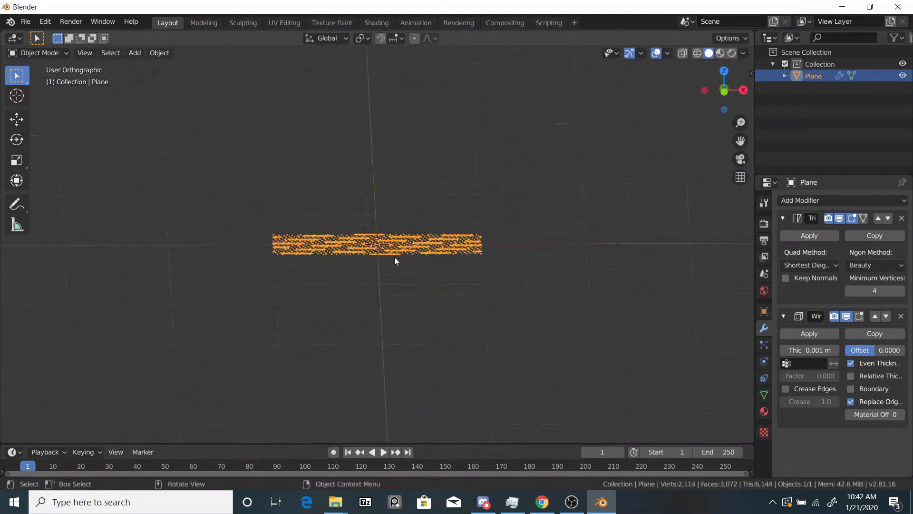
pyautogui.hotkey('shift', 'a')
pyautogui.click(371, 421)
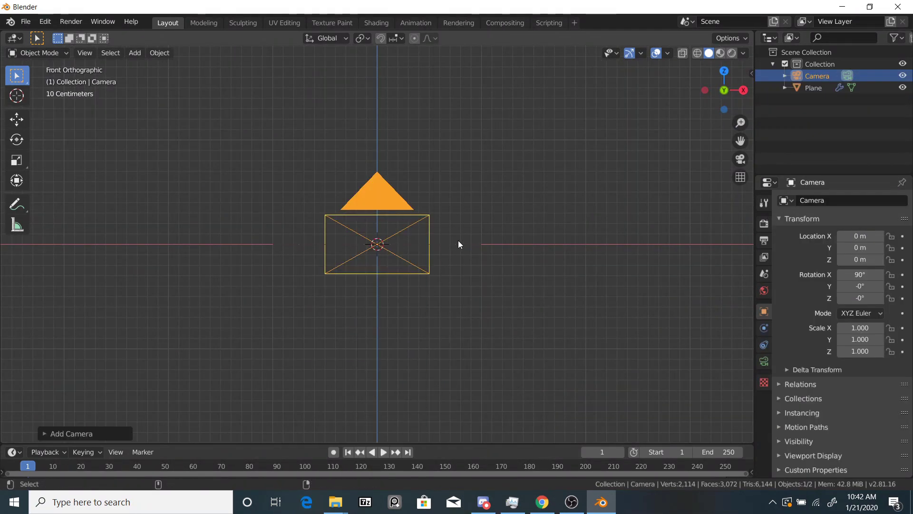
pyautogui.press('ctrl+alt+KP_0')
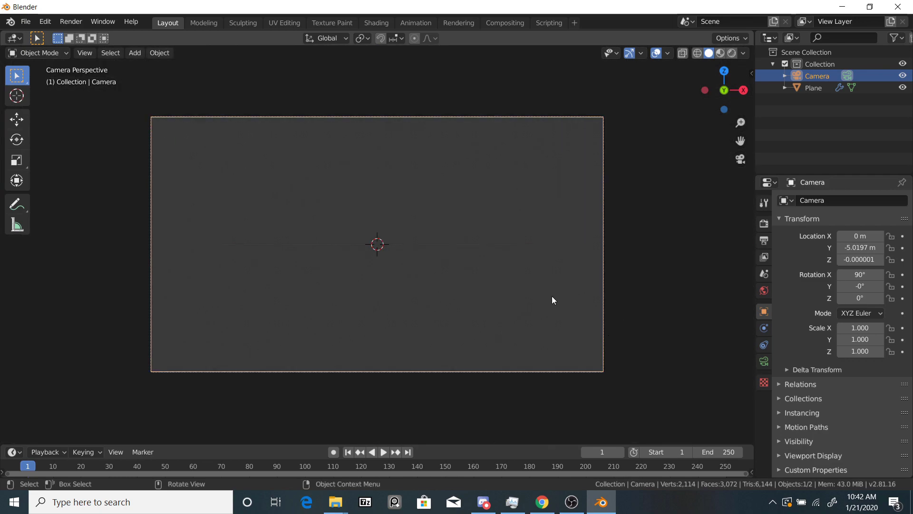
# Move the camera forward along its local Z to about Y -1.2 m and raise it to about Z 0.05 m.
pyautogui.press('g')
pyautogui.press('z')
pyautogui.press('z')
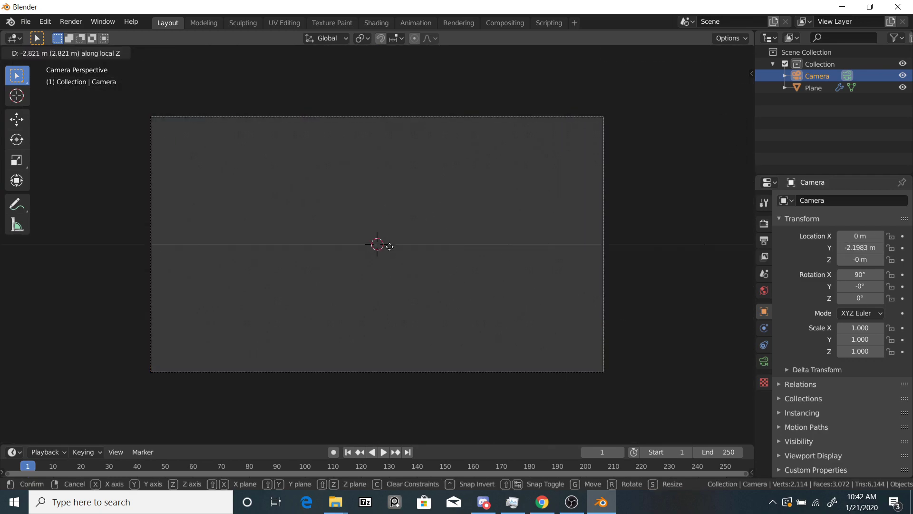
pyautogui.click(389, 247)
pyautogui.press('g')
pyautogui.press('z')
pyautogui.click(480, 277)
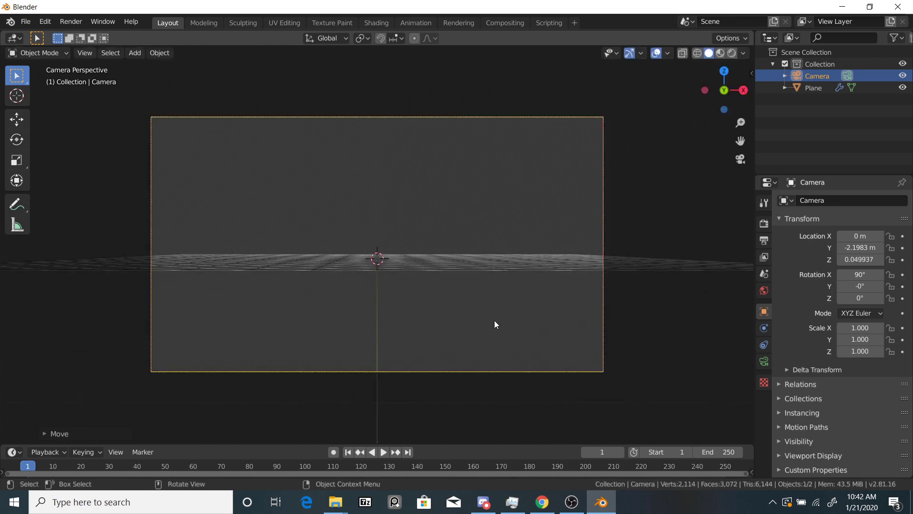
pyautogui.press('g')
pyautogui.press('z')
pyautogui.press('z')
pyautogui.click(449, 272)
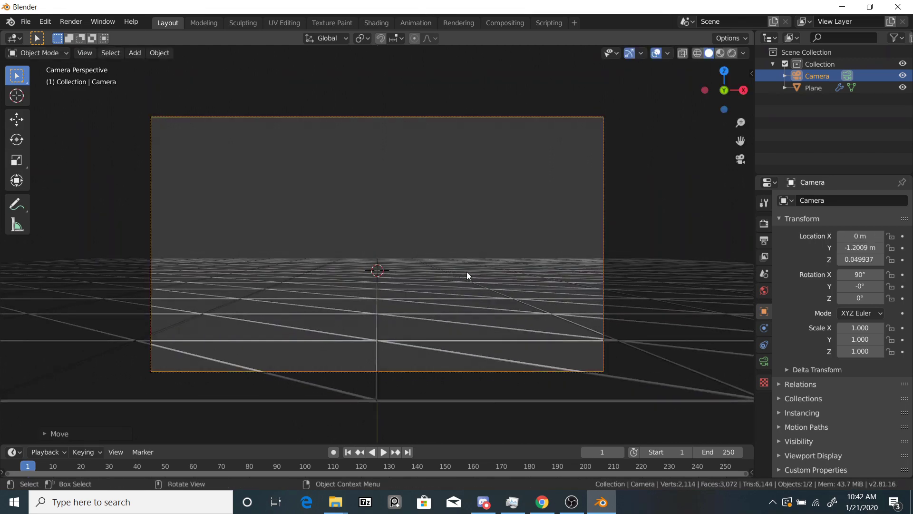
# Enable Ambient Occlusion, Bloom and Screen Space Reflections for the Eevee render engine.
pyautogui.moveTo(466, 273); pyautogui.dragTo(433, 308, button='middle')
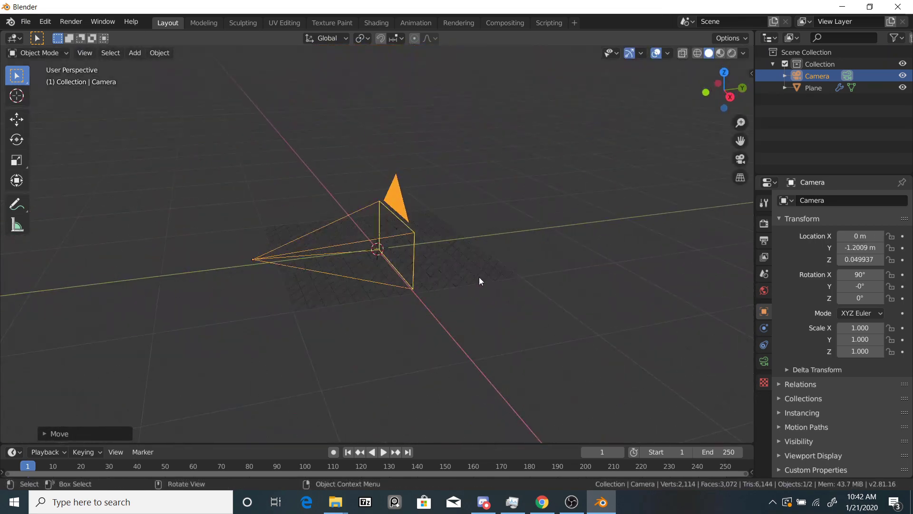
pyautogui.click(764, 224)
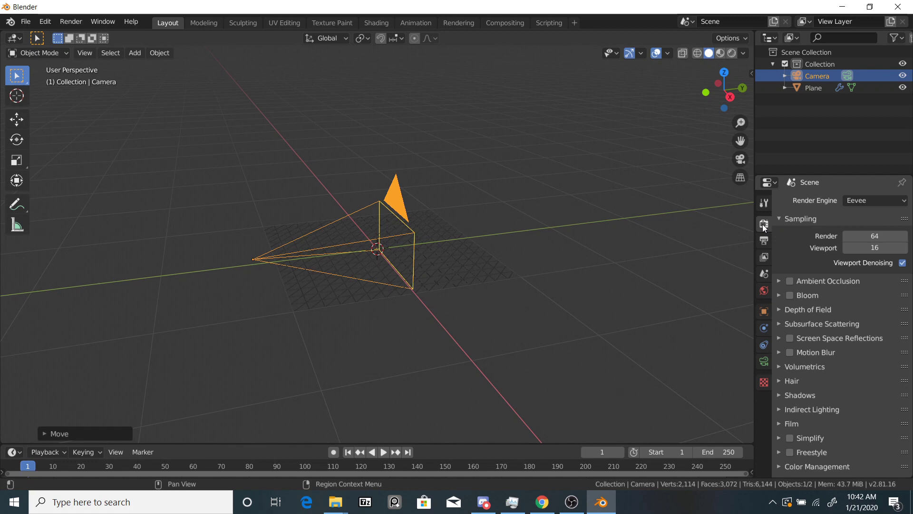
pyautogui.click(790, 282)
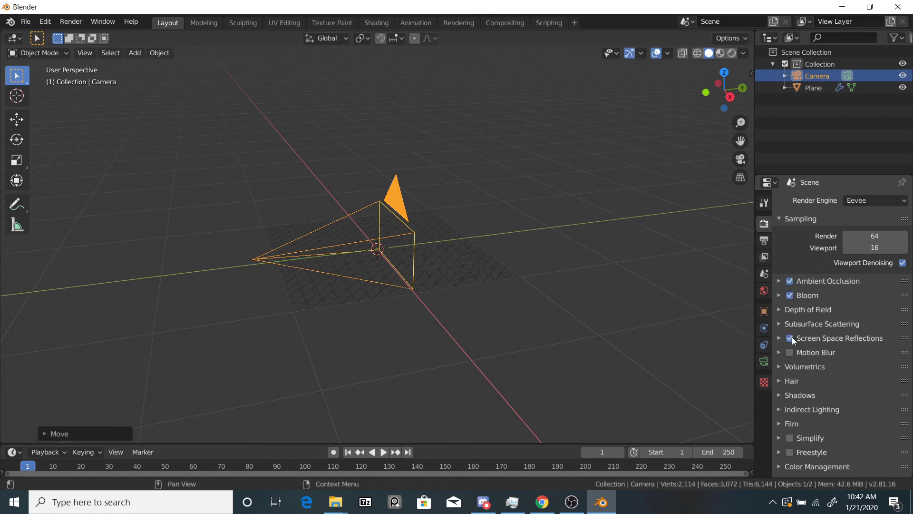
# Create a material named Polygon on the plane and switch the viewport to rendered shading.
pyautogui.click(476, 262)
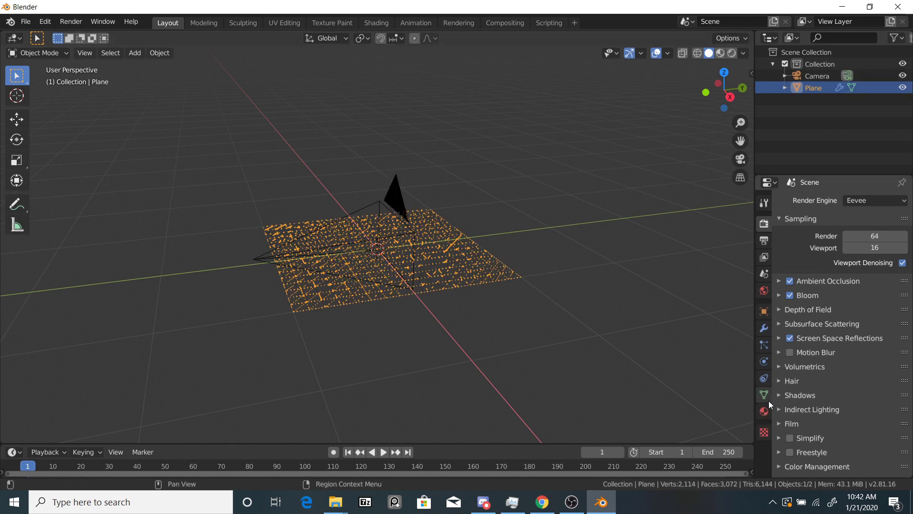
pyautogui.click(764, 412)
pyautogui.click(850, 250)
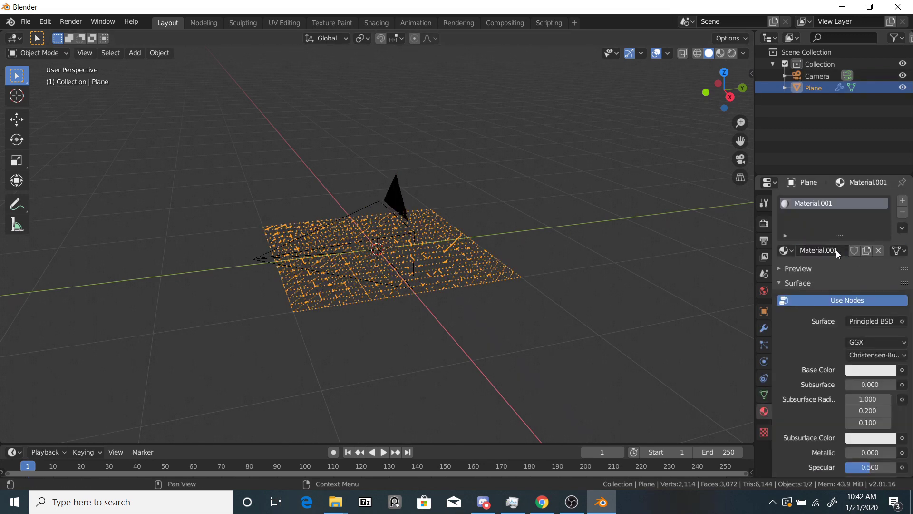
pyautogui.doubleClick(837, 251)
pyautogui.press('z')
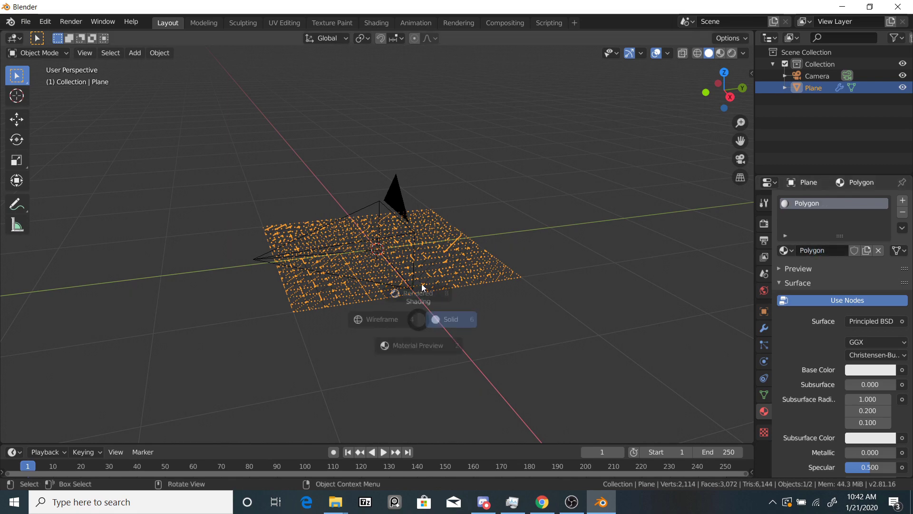
pyautogui.click(422, 286)
pyautogui.moveTo(433, 238); pyautogui.dragTo(459, 259, button='middle')
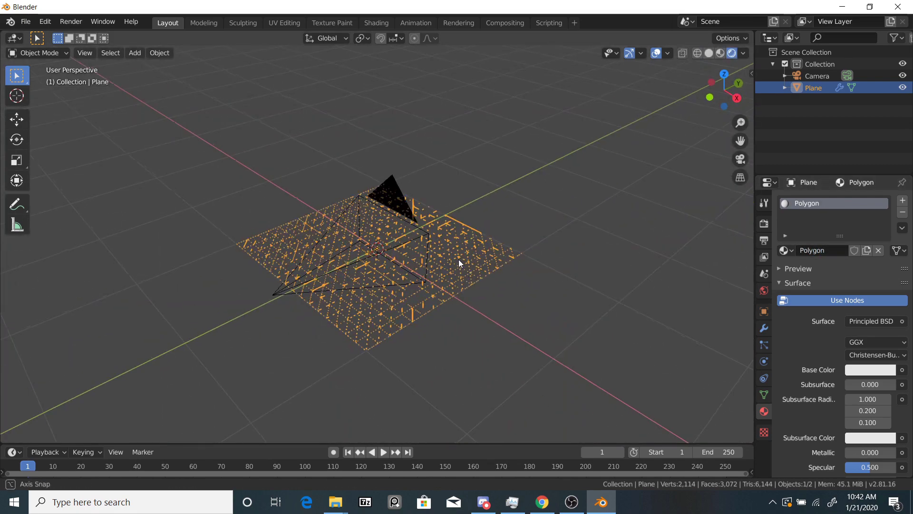
# Make the Polygon material an Emission surface with strength 10 and a saturated orange color, hue about 0.062.
pyautogui.click(884, 322)
pyautogui.click(768, 91)
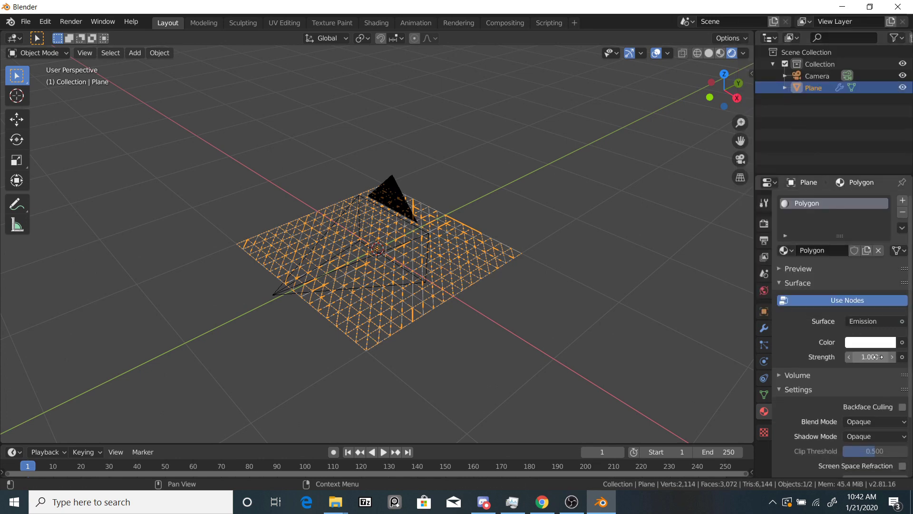
pyautogui.write('10')
pyautogui.press('Return')
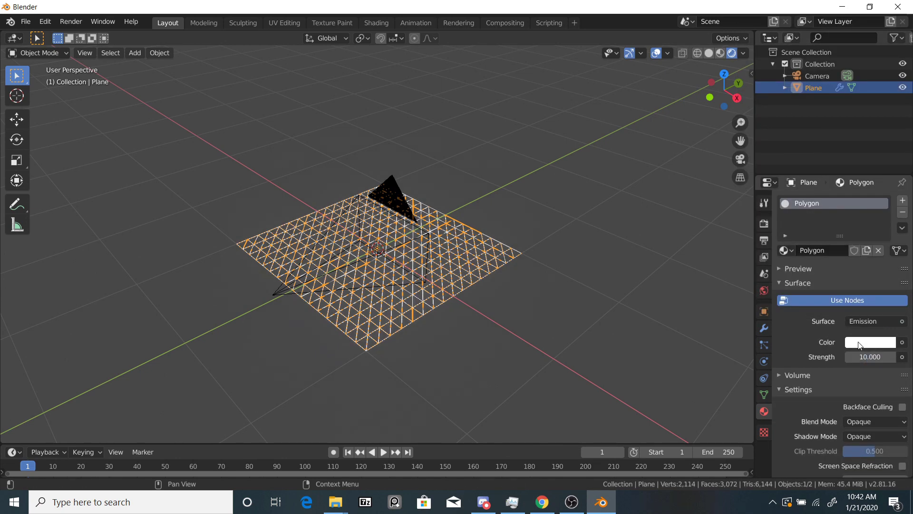
pyautogui.click(860, 343)
pyautogui.moveTo(835, 240); pyautogui.dragTo(819, 258)
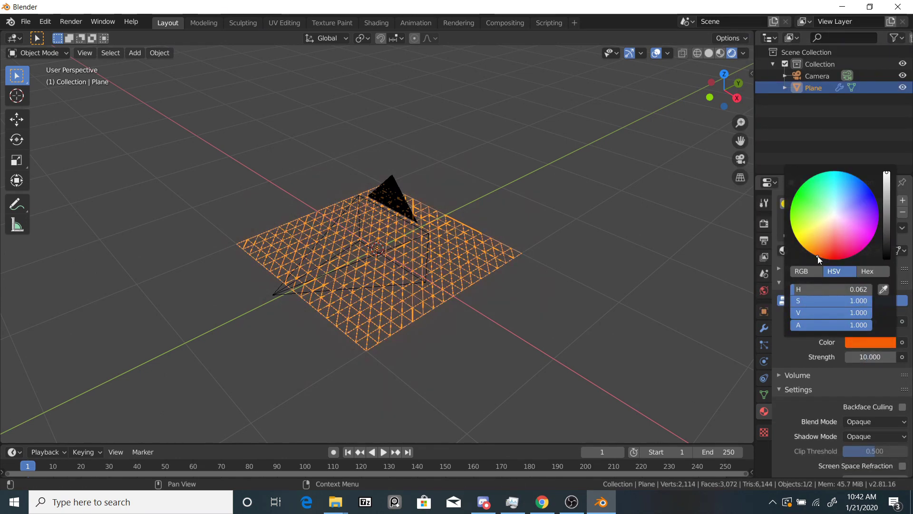
pyautogui.moveTo(446, 265); pyautogui.dragTo(495, 273, button='middle')
pyautogui.scroll(3, 440, 280)
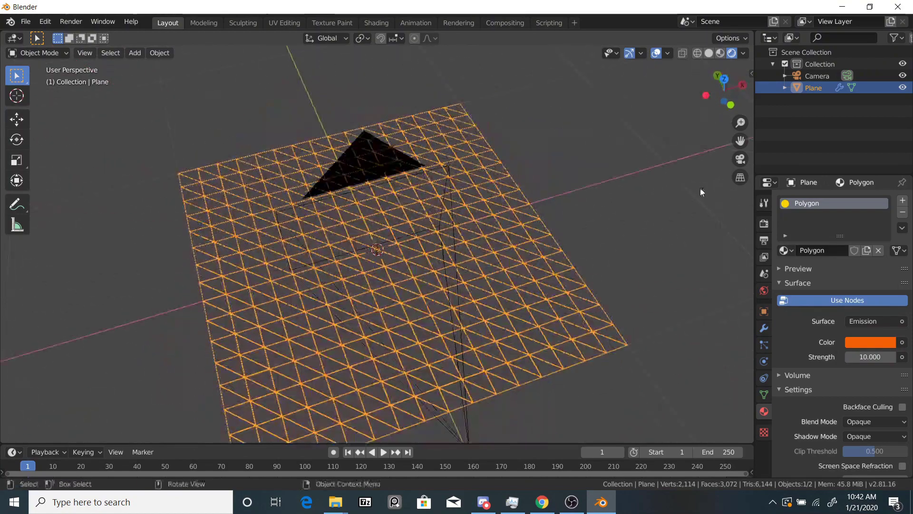
# Set the world background color to black and view the deselected grid through the camera.
pyautogui.click(763, 224)
pyautogui.click(765, 290)
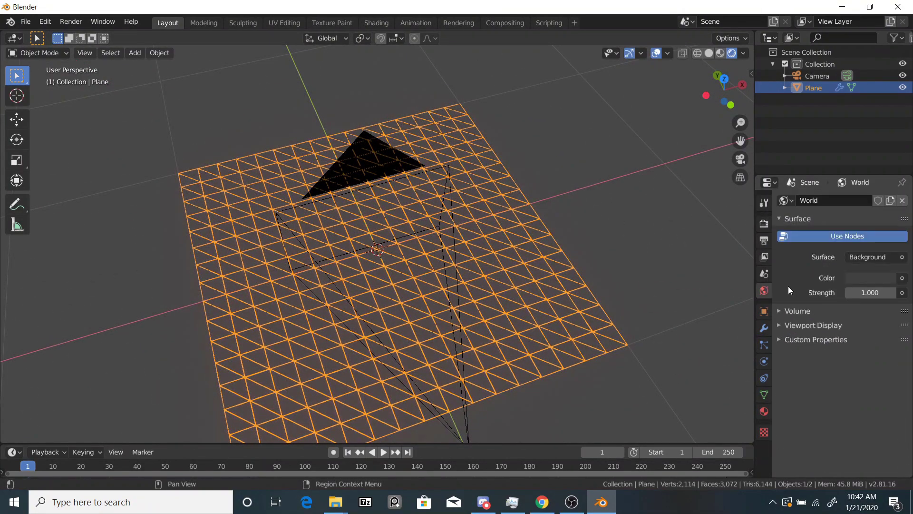
pyautogui.click(874, 278)
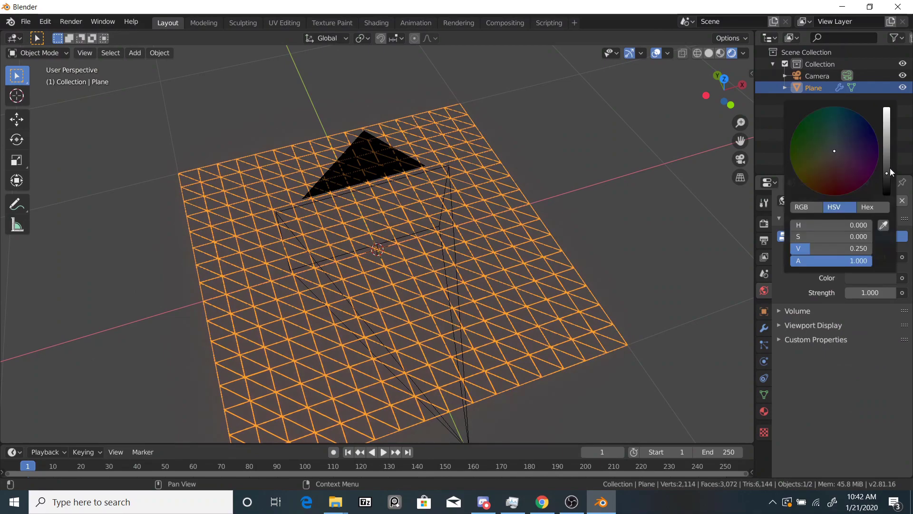
pyautogui.moveTo(889, 181); pyautogui.dragTo(886, 197)
pyautogui.keyDown('alt'); pyautogui.moveTo(552, 204); pyautogui.dragTo(475, 241); pyautogui.keyUp('alt')
pyautogui.hotkey('alt', 'a')
pyautogui.press('KP_0')
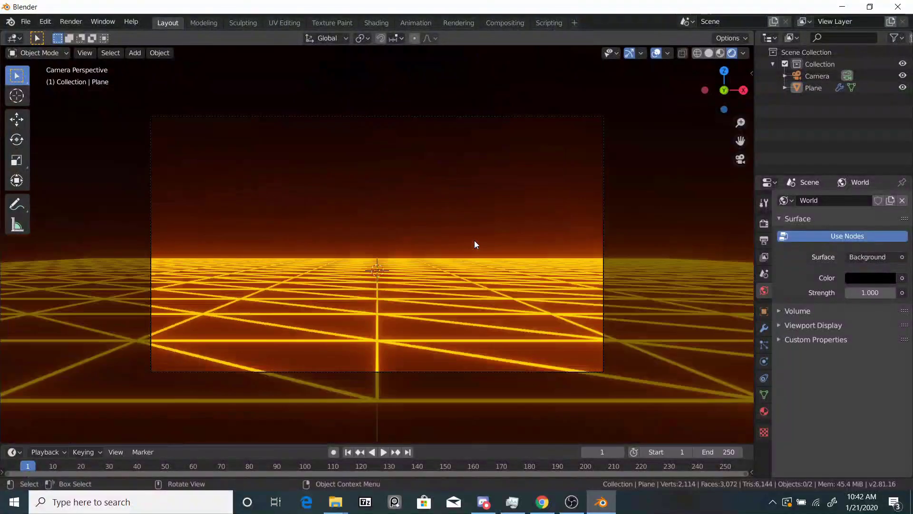
# Edit the plane's mesh and raise one vertex with smooth proportional editing, size 1.00, to form a hill.
pyautogui.click(502, 292)
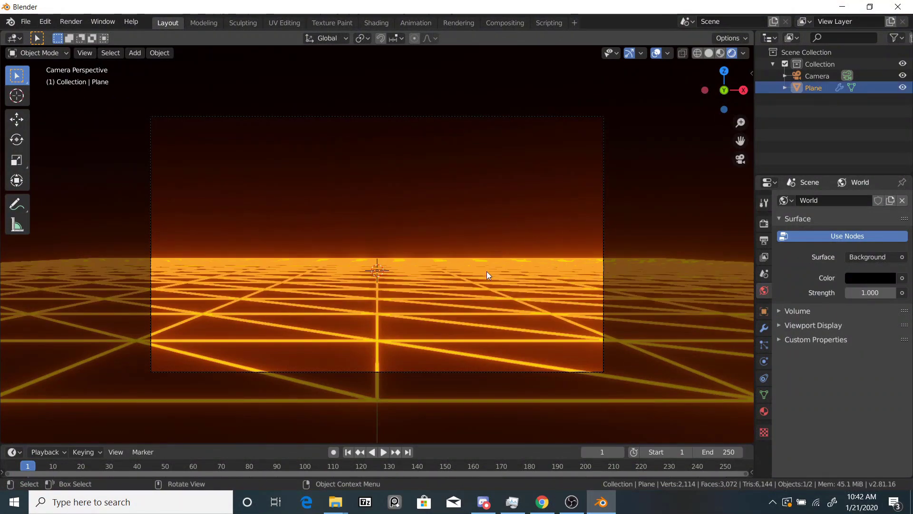
pyautogui.press('Tab')
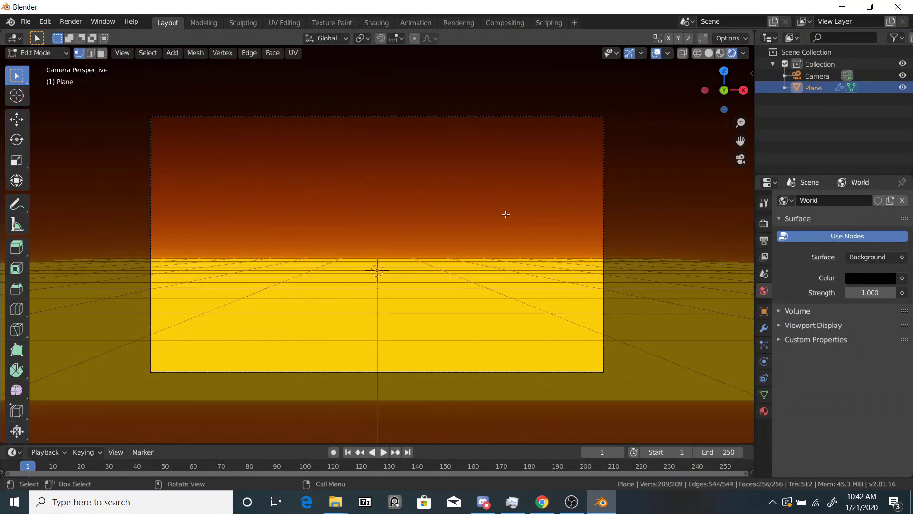
pyautogui.click(375, 296)
pyautogui.moveTo(375, 296); pyautogui.dragTo(336, 302, button='middle')
pyautogui.scroll(-4, 336, 302)
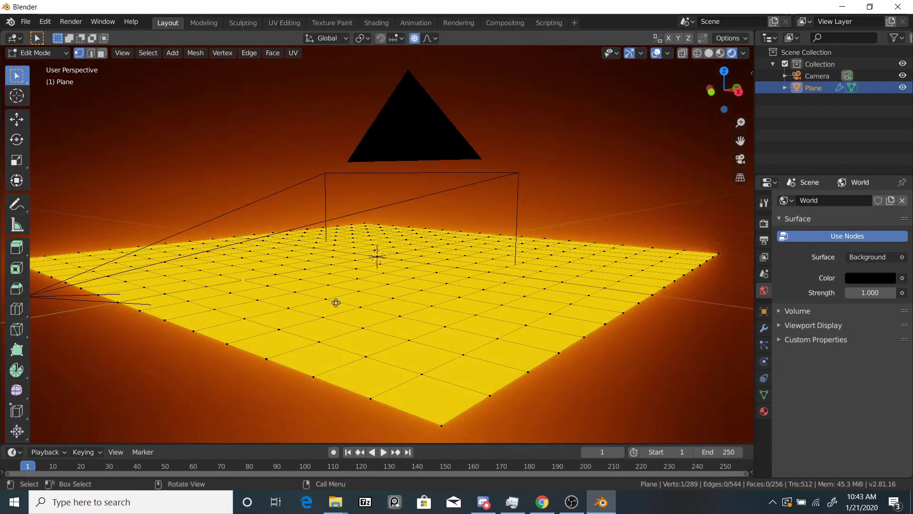
pyautogui.press('g')
pyautogui.click(399, 239)
# Raise the far side of the grid and lower its near corner with smooth proportional editing at size 1.00.
pyautogui.click(563, 255)
pyautogui.press('g')
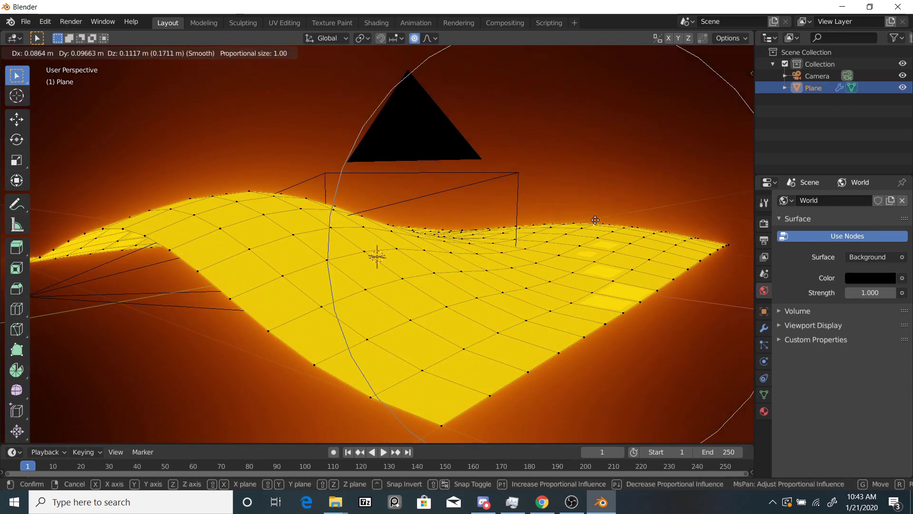
pyautogui.click(587, 214)
pyautogui.press('g')
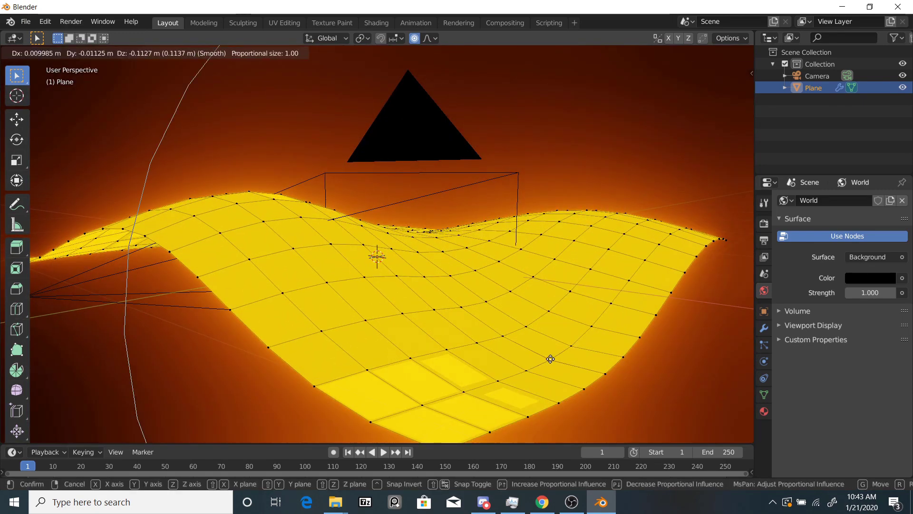
pyautogui.click(551, 359)
# Raise a vertex near another corner at proportional size 1.00, and lift a central vertex slightly at proportional size 0.29.
pyautogui.moveTo(280, 263); pyautogui.dragTo(370, 303, button='middle')
pyautogui.click(153, 240)
pyautogui.press('g')
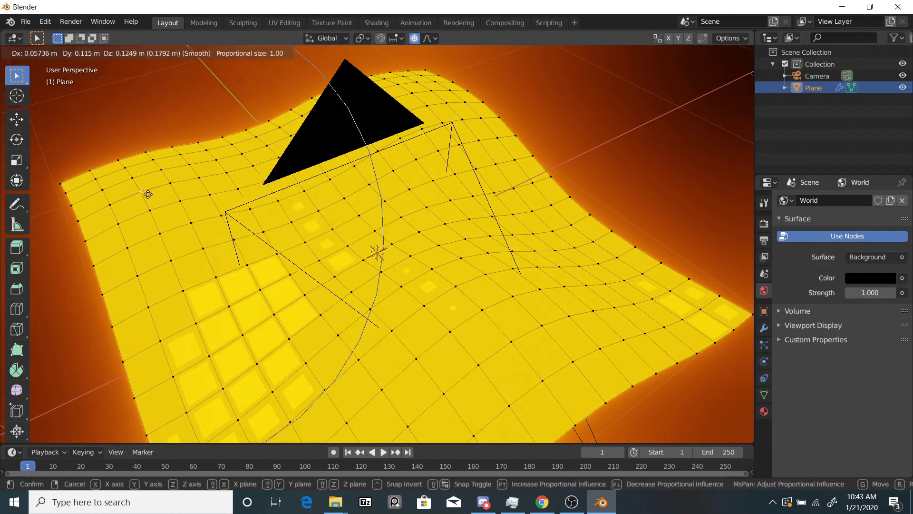
pyautogui.click(147, 193)
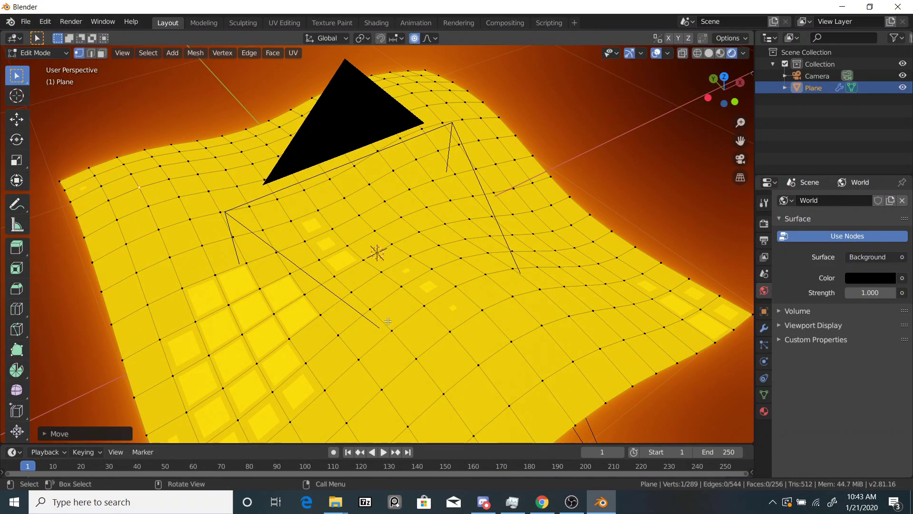
pyautogui.click(324, 259)
pyautogui.press('g')
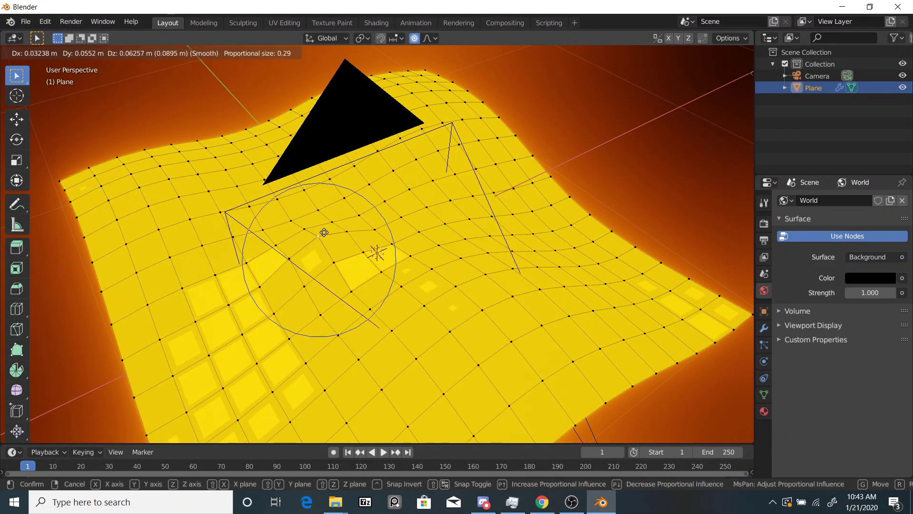
pyautogui.click(323, 239)
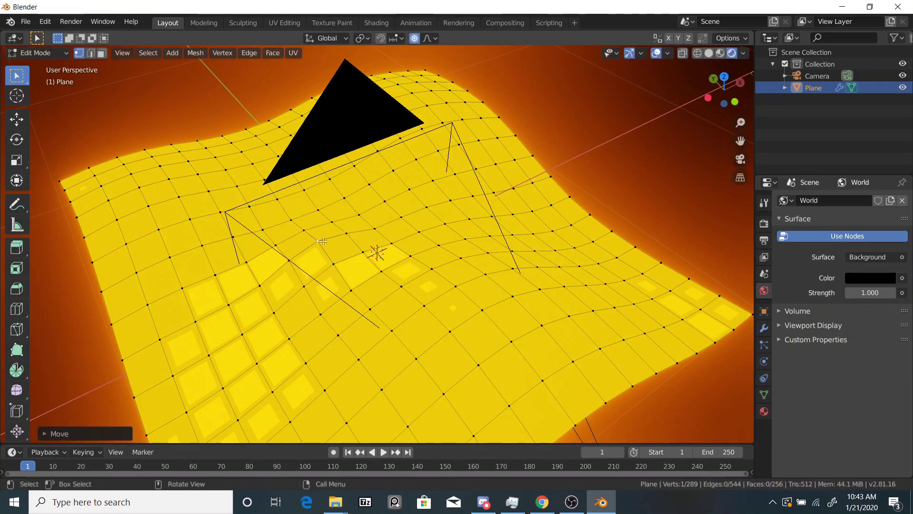
# Return to object mode and, viewing through the camera, raise the camera about 0.17 m along global Z.
pyautogui.press('Tab')
pyautogui.scroll(-3, 395, 316)
pyautogui.moveTo(396, 318); pyautogui.dragTo(489, 273, button='middle')
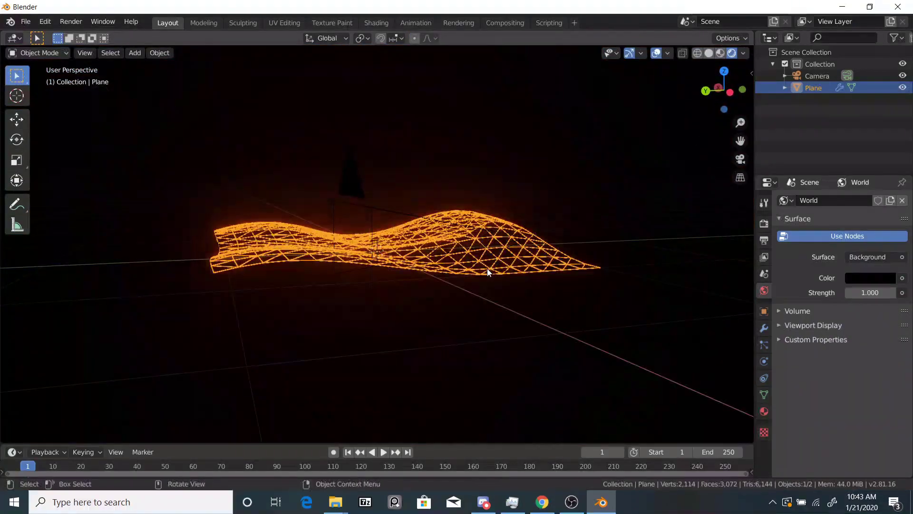
pyautogui.press('KP_0')
pyautogui.click(529, 374)
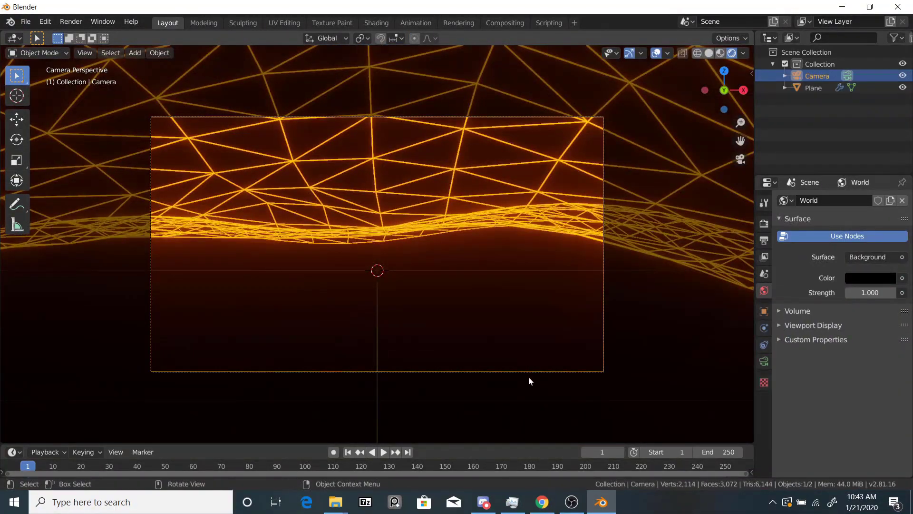
pyautogui.press('g')
pyautogui.press('z')
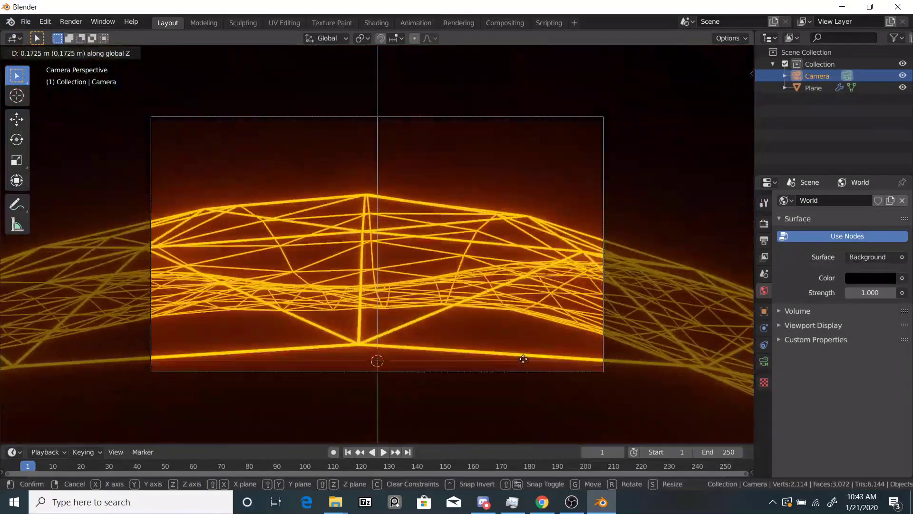
pyautogui.click(523, 352)
# Move the camera about -0.15 m along its local Z axis, and shift it about -0.04 m in X and -0.09 m in Z.
pyautogui.moveTo(523, 352); pyautogui.dragTo(514, 347, button='middle')
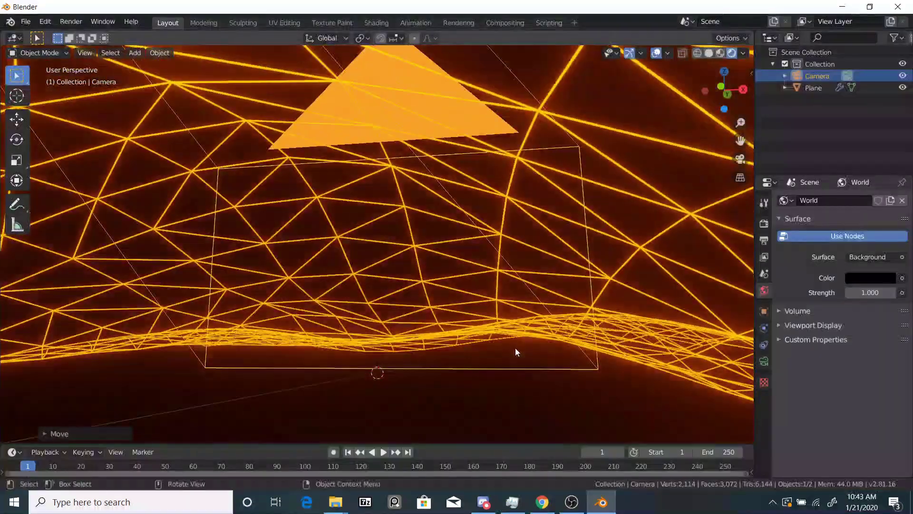
pyautogui.press('KP_0')
pyautogui.press('g')
pyautogui.press('z')
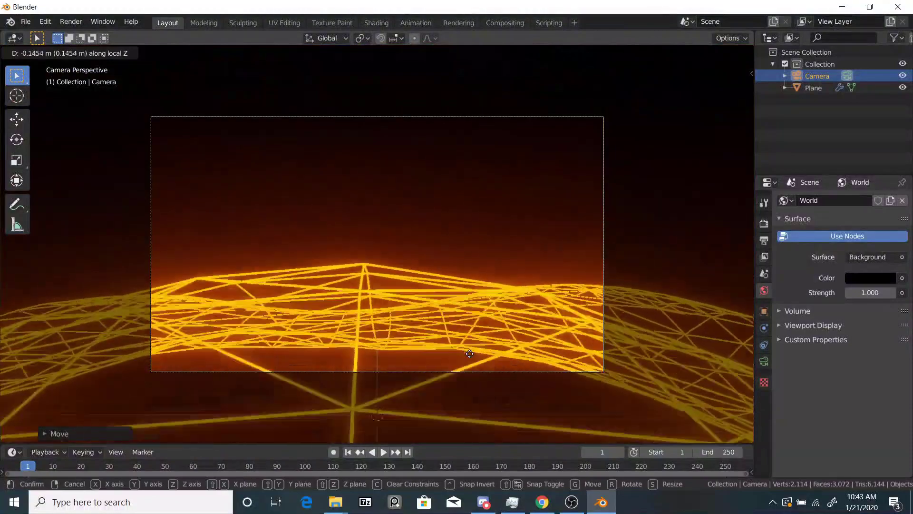
pyautogui.click(470, 352)
pyautogui.press('g')
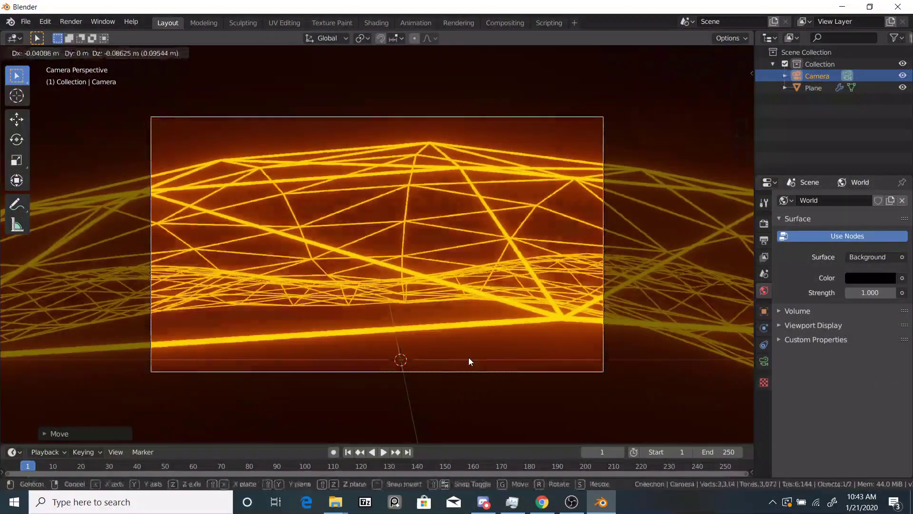
pyautogui.click(469, 360)
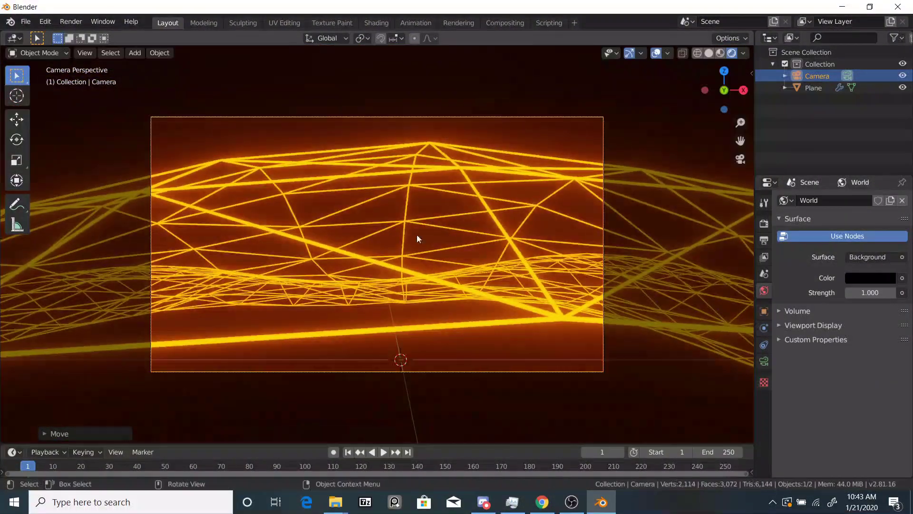
# Pull a vertex on the plane's front edge downward with proportional editing and return to object mode.
pyautogui.click(383, 271)
pyautogui.moveTo(385, 282); pyautogui.dragTo(412, 298, button='middle')
pyautogui.scroll(-3, 412, 298)
pyautogui.press('Tab')
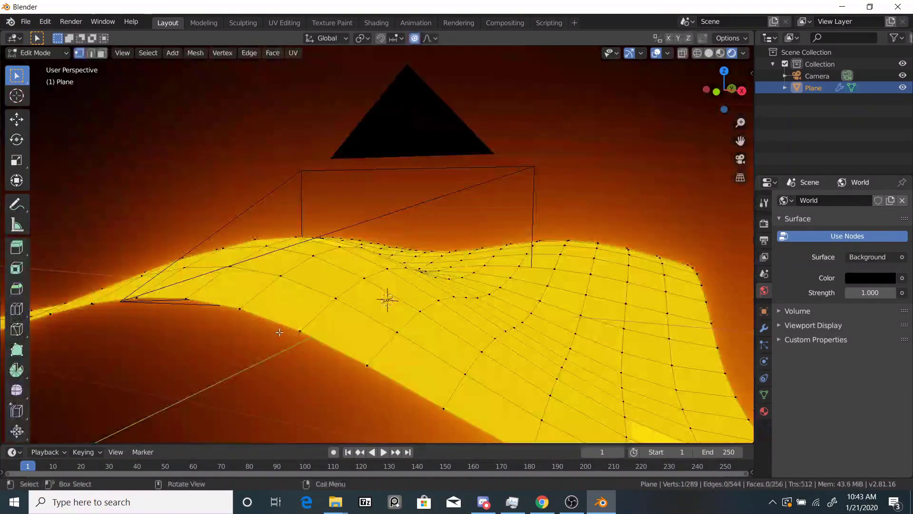
pyautogui.click(249, 316)
pyautogui.press('g')
pyautogui.click(249, 399)
pyautogui.press('Tab')
pyautogui.scroll(-4, 250, 398)
pyautogui.moveTo(304, 381); pyautogui.dragTo(349, 383, button='middle')
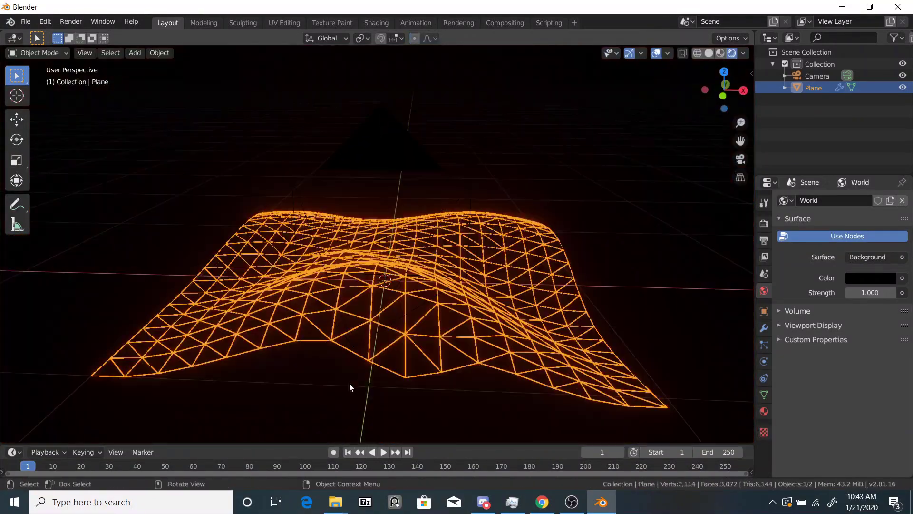
# Duplicate the plane in place, make its Polygon material a single-user copy and set the emission color to blue.
pyautogui.hotkey('shift', 'd')
pyautogui.rightClick(352, 340)
pyautogui.click(764, 412)
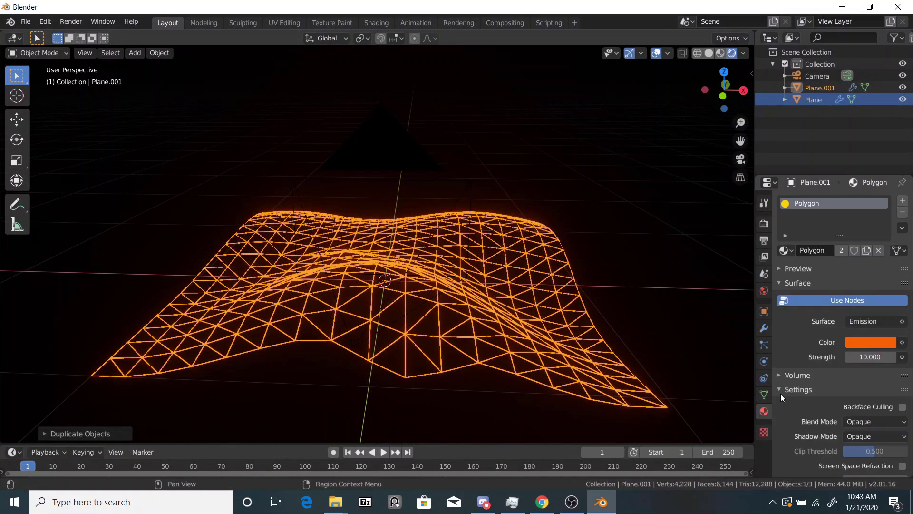
pyautogui.click(842, 250)
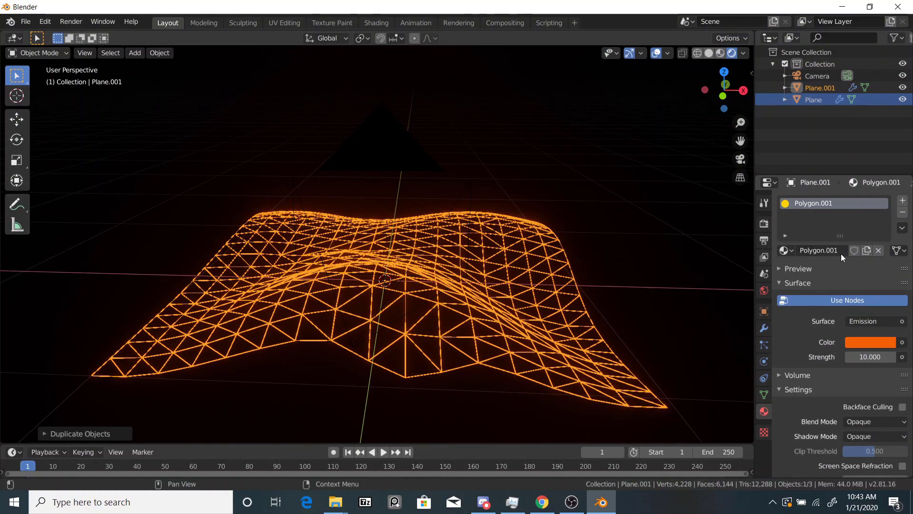
pyautogui.click(860, 339)
pyautogui.moveTo(851, 178); pyautogui.dragTo(865, 181)
# Edit the blue copy's mesh and pull its front-edge vertex downward with proportional size 0.83.
pyautogui.press('Tab')
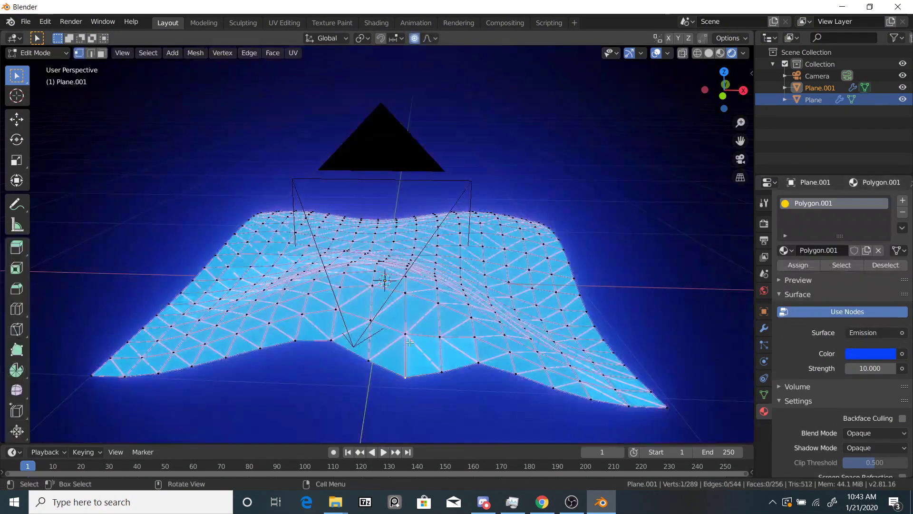
pyautogui.moveTo(392, 370); pyautogui.dragTo(418, 342, button='middle')
pyautogui.press('g')
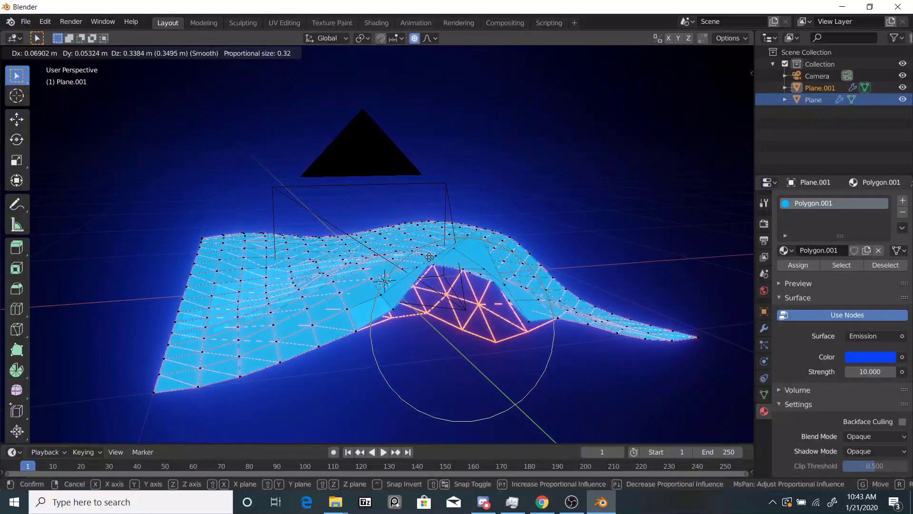
pyautogui.scroll(-9, 423, 310)
pyautogui.scroll(-1, 424, 304)
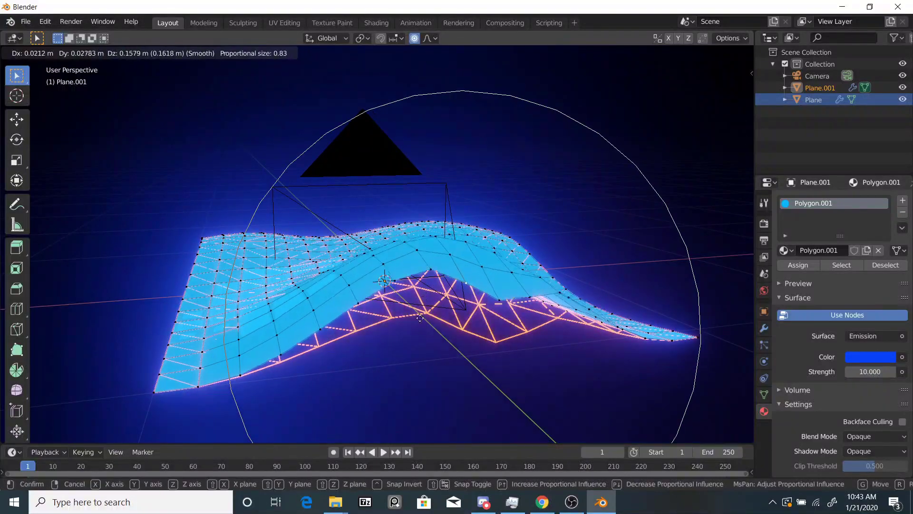
pyautogui.click(415, 387)
# Turn on edit-mode display for the blue copy's Wireframe modifier.
pyautogui.moveTo(528, 329); pyautogui.dragTo(592, 343, button='middle')
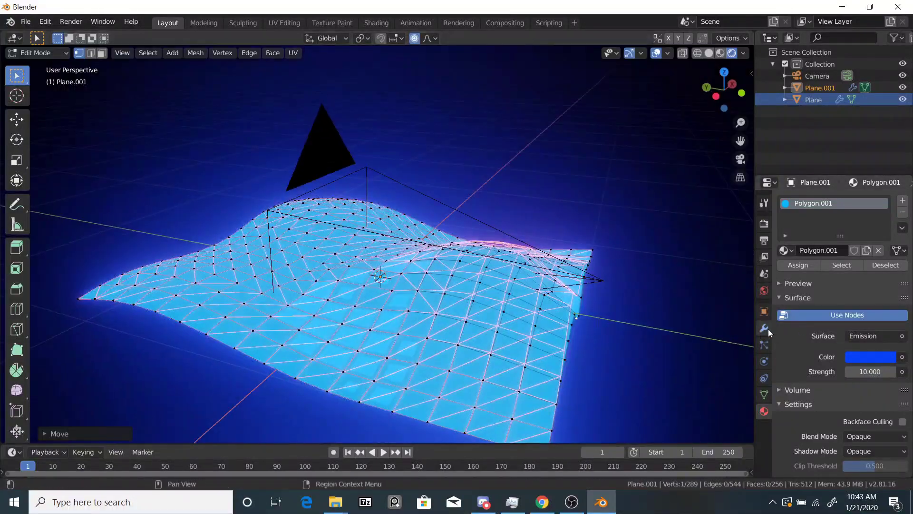
pyautogui.click(764, 329)
pyautogui.click(860, 316)
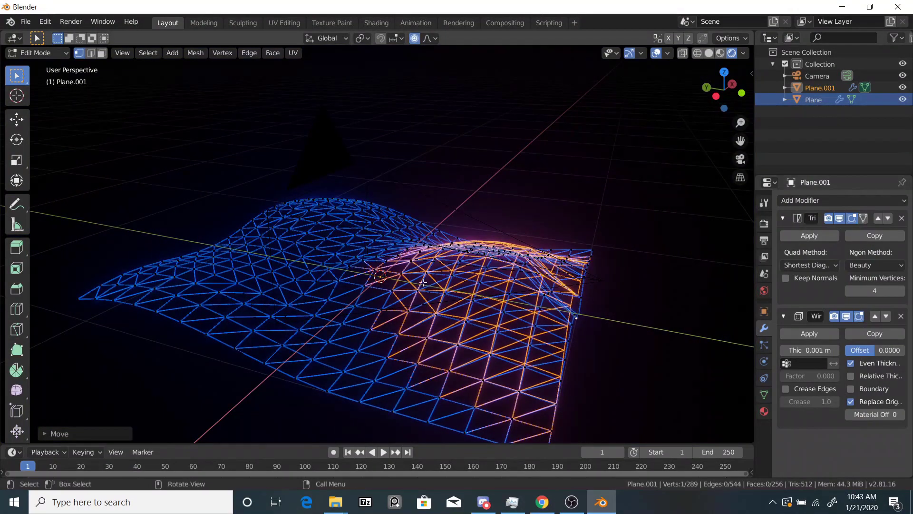
# Raise one interior vertex of the blue copy and lower another with smooth proportional editing, size 0.83.
pyautogui.press('g')
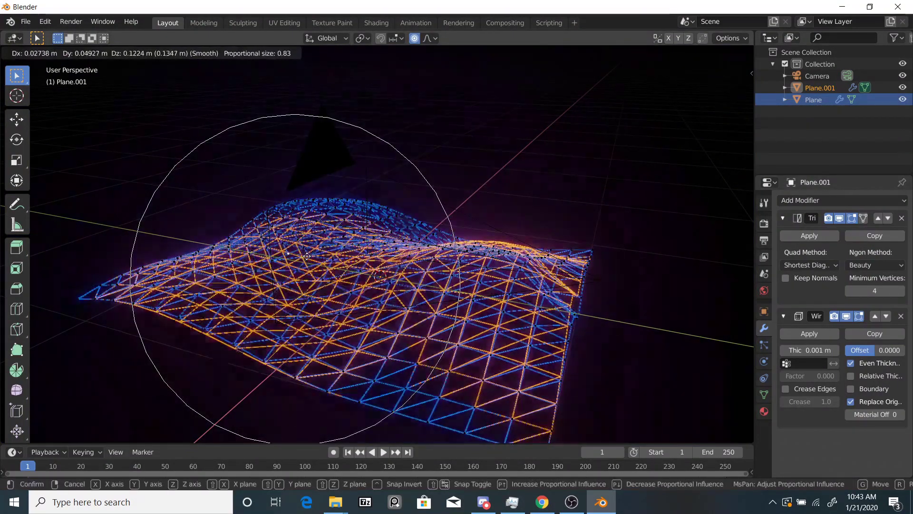
pyautogui.click(309, 240)
pyautogui.moveTo(310, 242); pyautogui.dragTo(452, 254, button='middle')
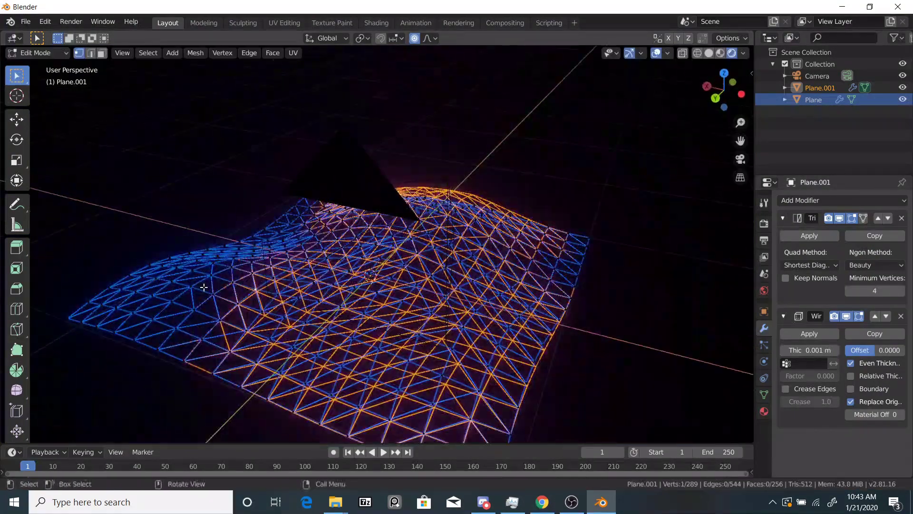
pyautogui.press('g')
pyautogui.click(204, 345)
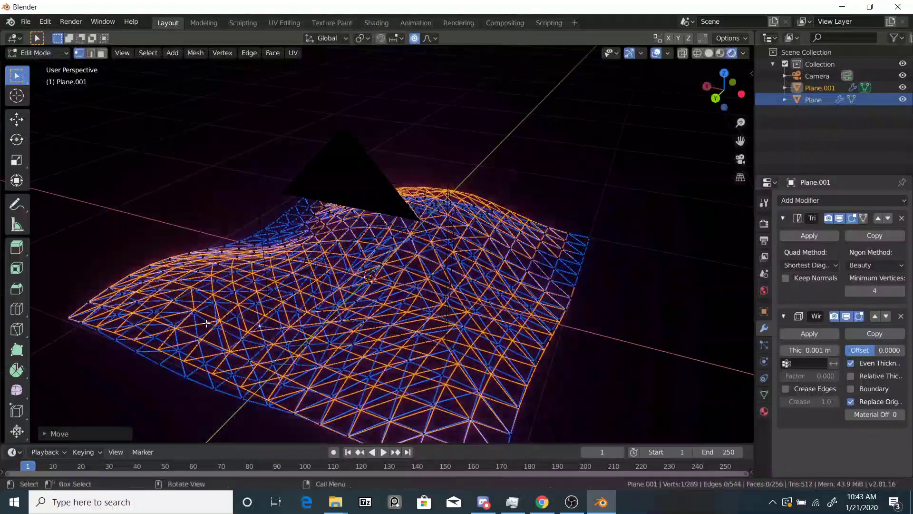
# Lower a central vertex of the blue copy while viewing through the camera, return to object mode and deselect everything.
pyautogui.press('KP_0')
pyautogui.click(417, 264)
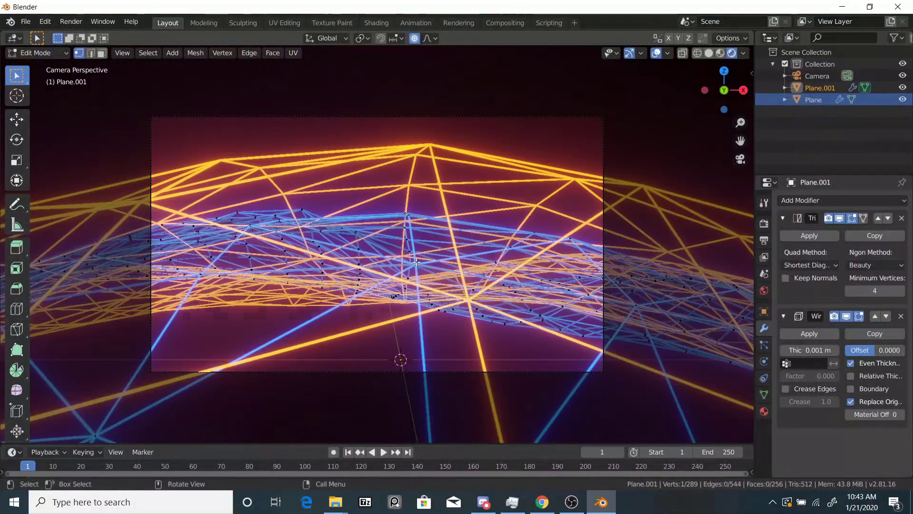
pyautogui.press('g')
pyautogui.click(405, 377)
pyautogui.press('Tab')
pyautogui.scroll(-1, 443, 254)
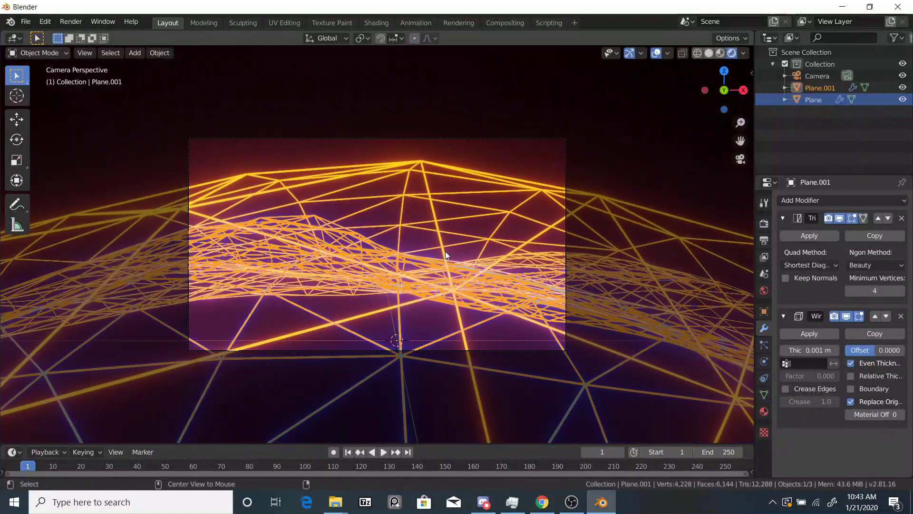
pyautogui.hotkey('alt', 'a')
pyautogui.scroll(2, 452, 256)
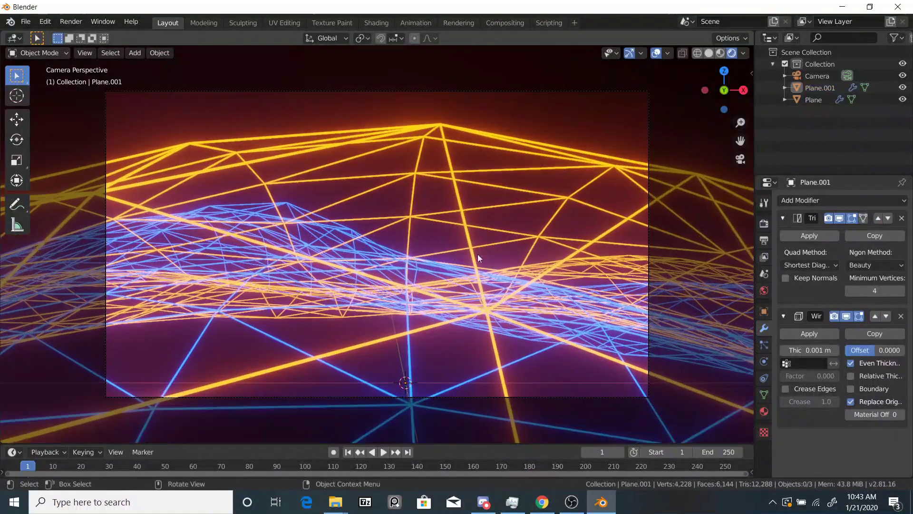
# Enable Depth of Field on the camera, expand its settings and check the blur in the camera view.
pyautogui.click(650, 141)
pyautogui.click(763, 362)
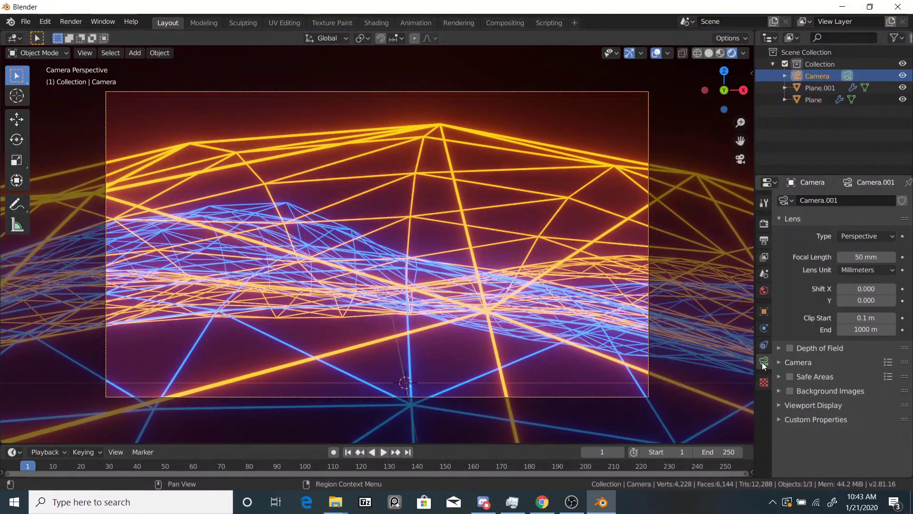
pyautogui.click(790, 347)
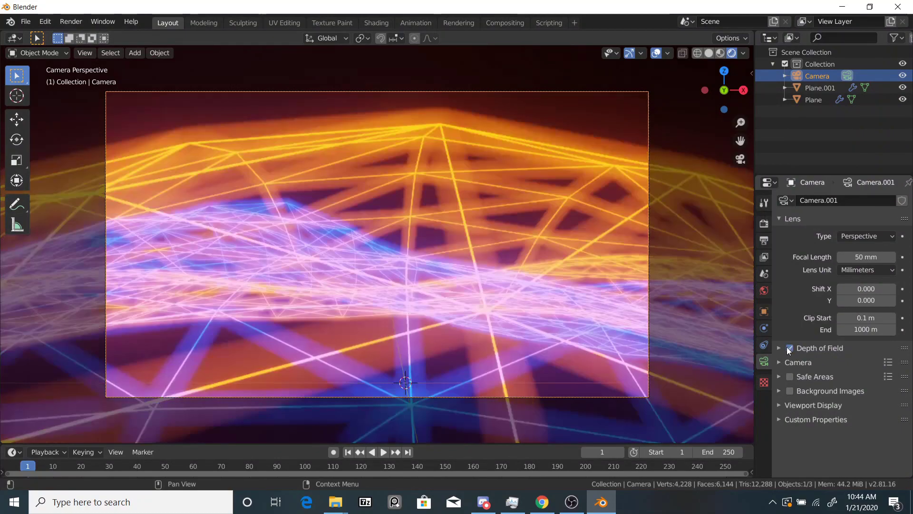
pyautogui.click(782, 346)
pyautogui.moveTo(709, 349); pyautogui.dragTo(427, 221, button='middle')
pyautogui.scroll(-5, 428, 221)
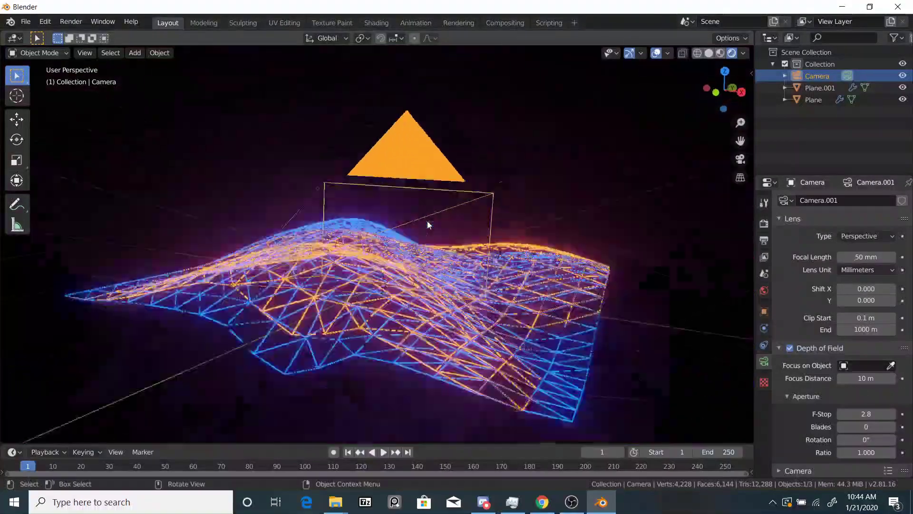
pyautogui.press('KP_0')
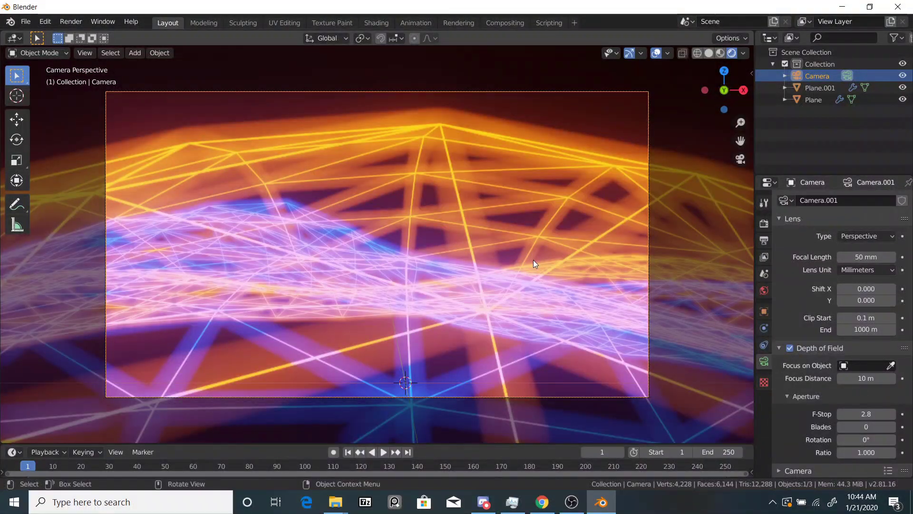
# Expand the camera's Viewport Display settings and turn on the Limits display.
pyautogui.scroll(-3, 849, 348)
pyautogui.click(796, 458)
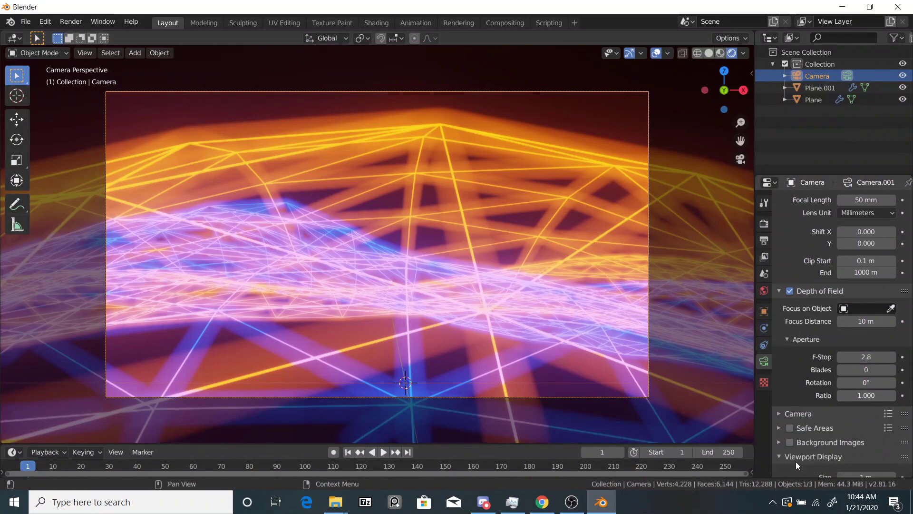
pyautogui.scroll(-4, 798, 461)
pyautogui.click(819, 421)
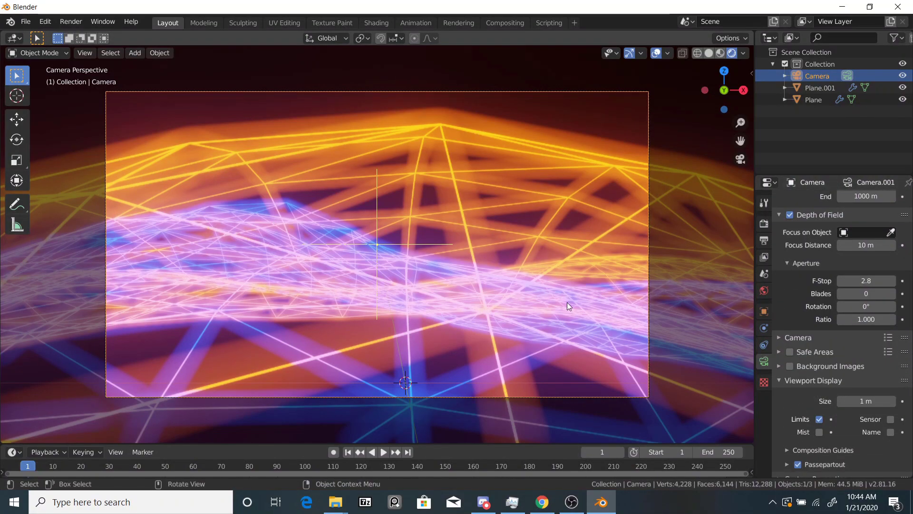
# Lower the camera's focus distance to 1.1 m, judging it by the focus marker over the terrain and the blur in camera view.
pyautogui.moveTo(563, 305); pyautogui.dragTo(518, 335, button='middle')
pyautogui.scroll(-7, 524, 336)
pyautogui.scroll(-8, 524, 333)
pyautogui.moveTo(496, 260); pyautogui.dragTo(463, 274, button='middle')
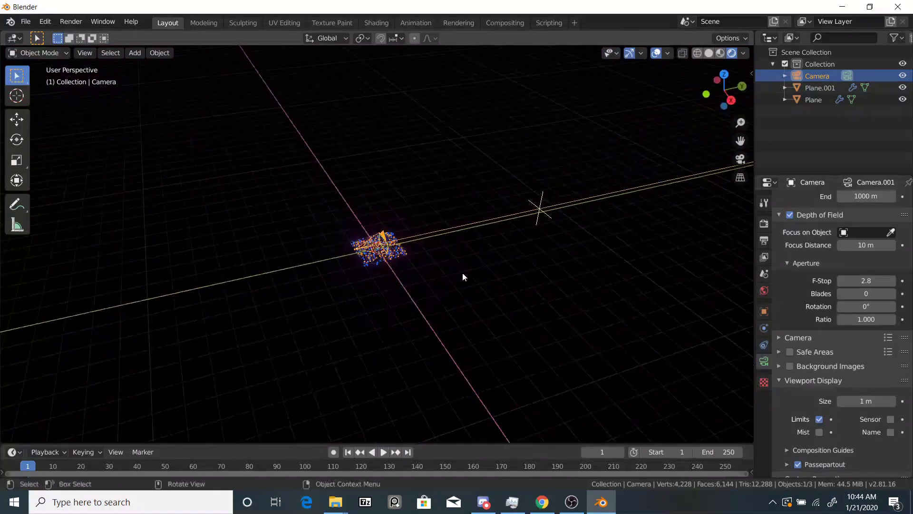
pyautogui.scroll(4, 511, 320)
pyautogui.moveTo(514, 321); pyautogui.dragTo(563, 290, button='middle')
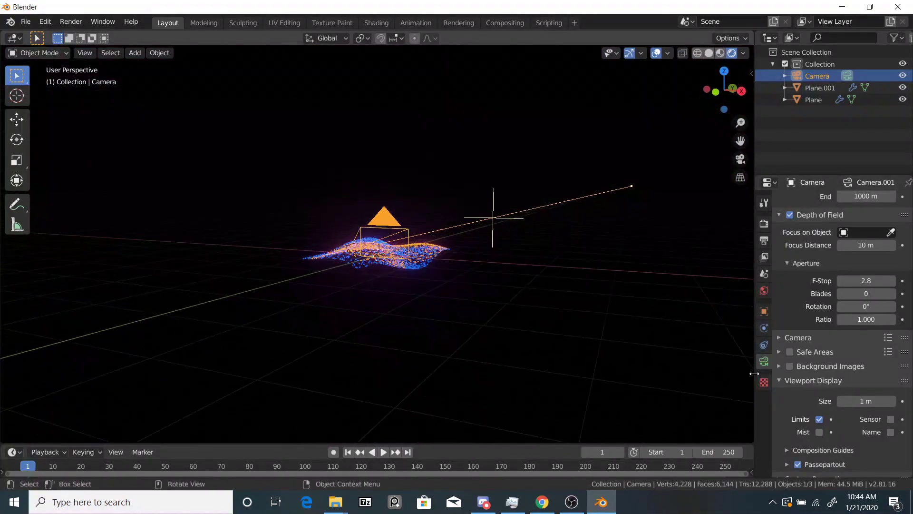
pyautogui.moveTo(647, 362); pyautogui.dragTo(631, 369, button='middle')
pyautogui.scroll(4, 865, 300)
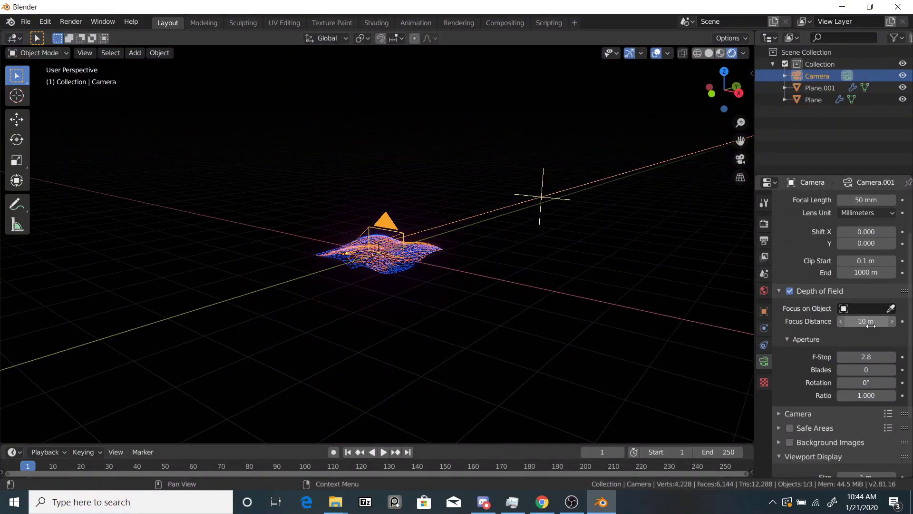
pyautogui.moveTo(870, 326); pyautogui.dragTo(854, 326)
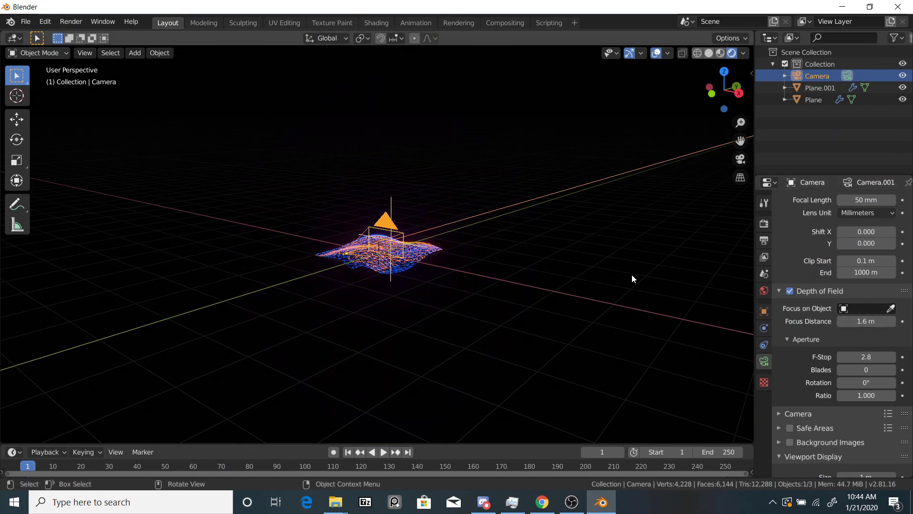
pyautogui.press('KP_0')
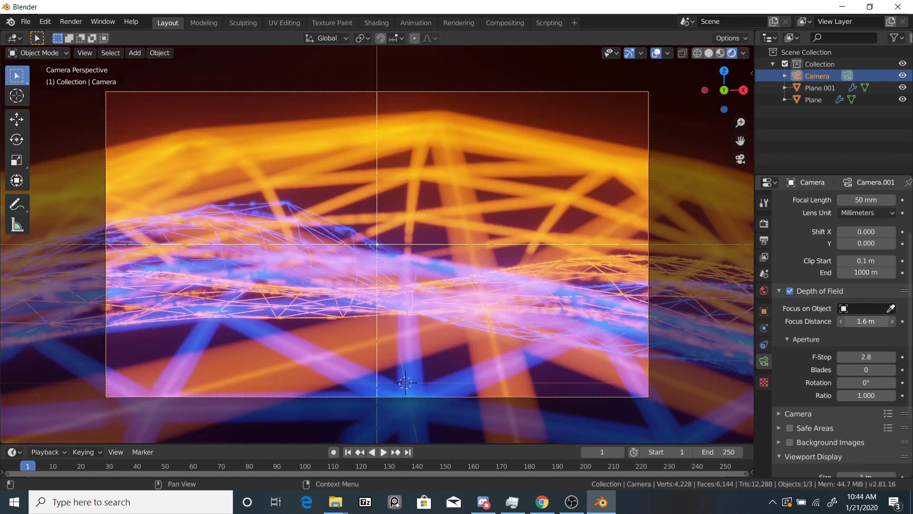
pyautogui.moveTo(866, 321); pyautogui.dragTo(851, 321)
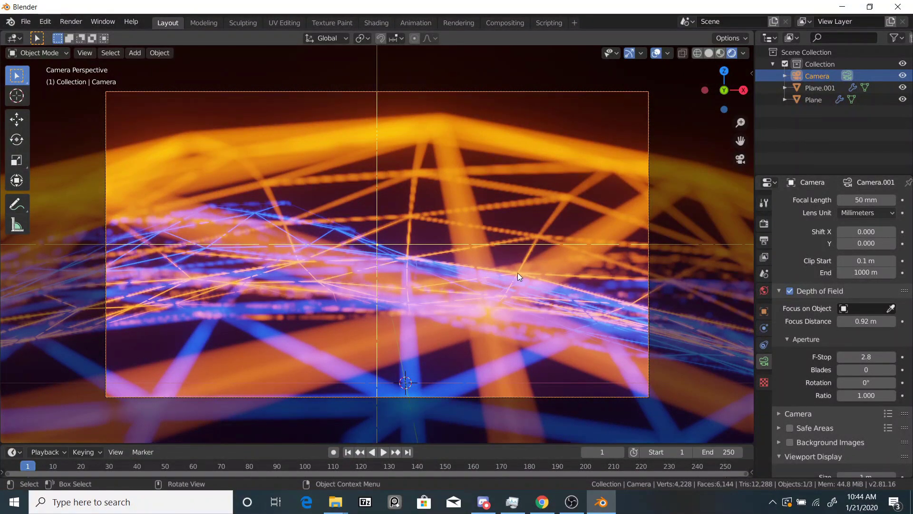
pyautogui.moveTo(865, 321)
pyautogui.mouseDown()
pyautogui.moveTo(889, 321)
pyautogui.moveTo(874, 321)
pyautogui.mouseUp()
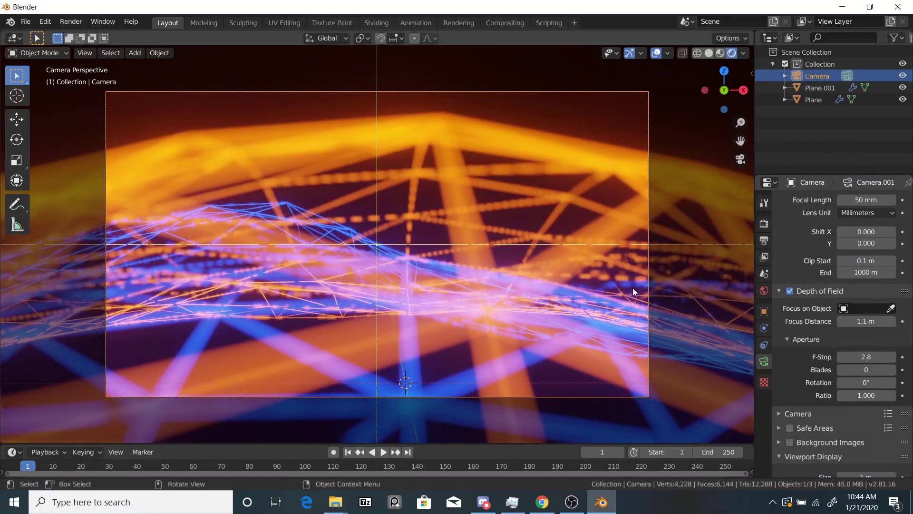
# Examine the points where the wireframe edges meet on both terrains, from above and close to the outer edge.
pyautogui.moveTo(623, 295); pyautogui.dragTo(581, 312, button='middle')
pyautogui.scroll(-5, 561, 327)
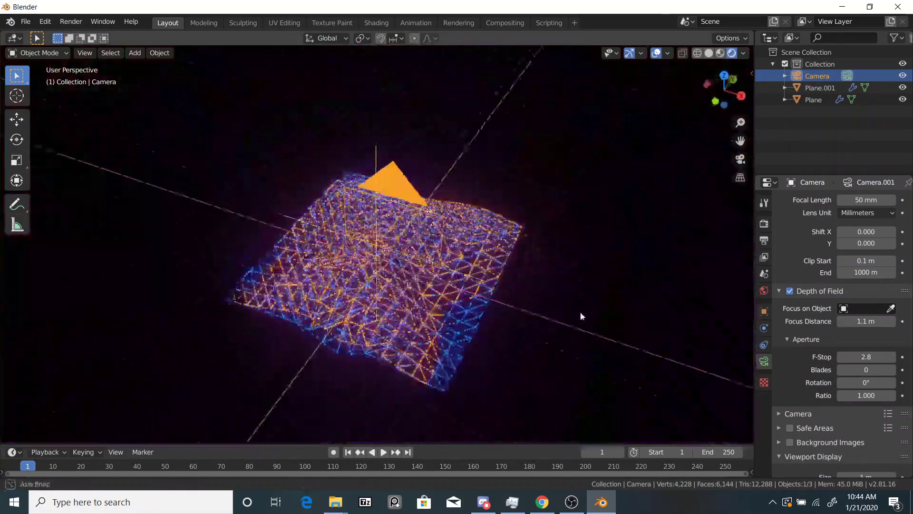
pyautogui.scroll(4, 581, 312)
pyautogui.scroll(-4, 449, 310)
pyautogui.moveTo(328, 375); pyautogui.dragTo(499, 329, button='middle')
pyautogui.scroll(4, 491, 300)
pyautogui.scroll(-4, 438, 347)
pyautogui.scroll(3, 499, 329)
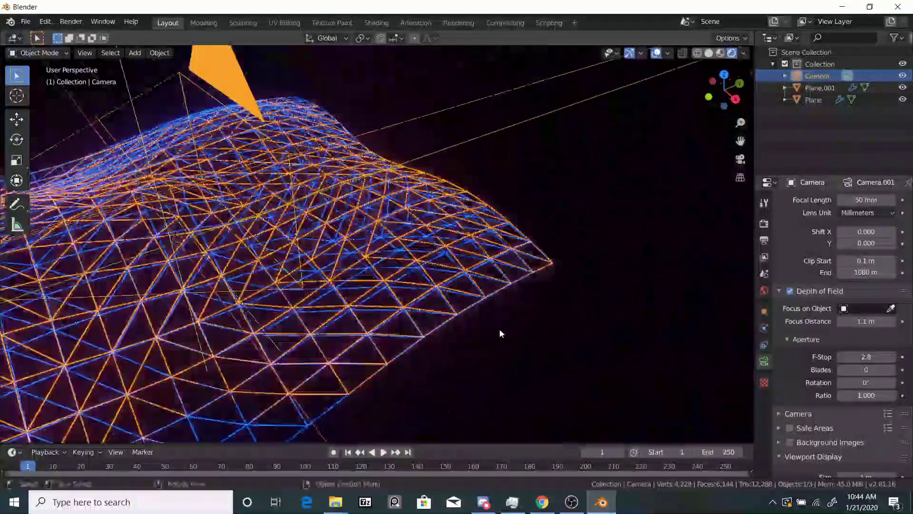
# Deselect the camera, add a UV sphere and shade it smooth.
pyautogui.click(500, 331)
pyautogui.scroll(-7, 371, 208)
pyautogui.hotkey('shift', 'a')
pyautogui.moveTo(385, 46)
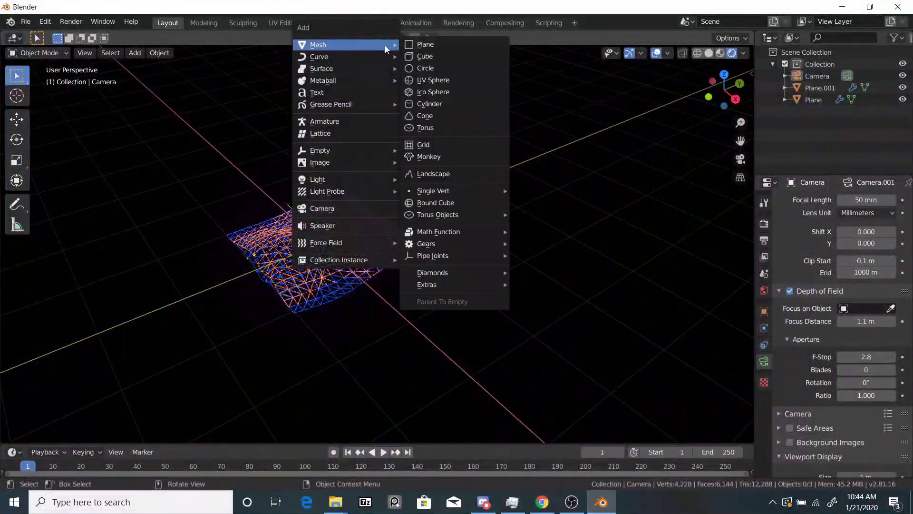
pyautogui.click(451, 83)
pyautogui.rightClick(450, 167)
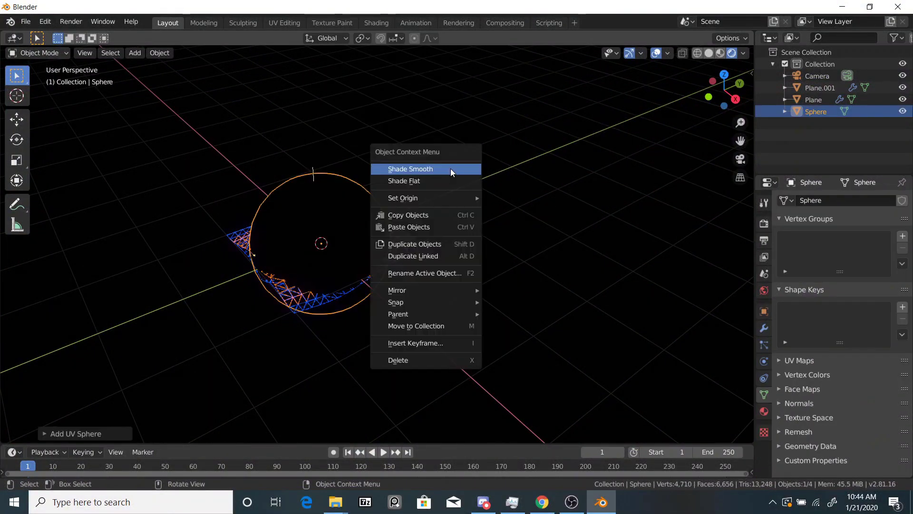
pyautogui.click(450, 169)
# Move the sphere about -12.4 m along the X axis, well clear of the terrains.
pyautogui.scroll(-4, 382, 208)
pyautogui.moveTo(382, 207); pyautogui.dragTo(477, 239, button='middle')
pyautogui.press('g')
pyautogui.press('x')
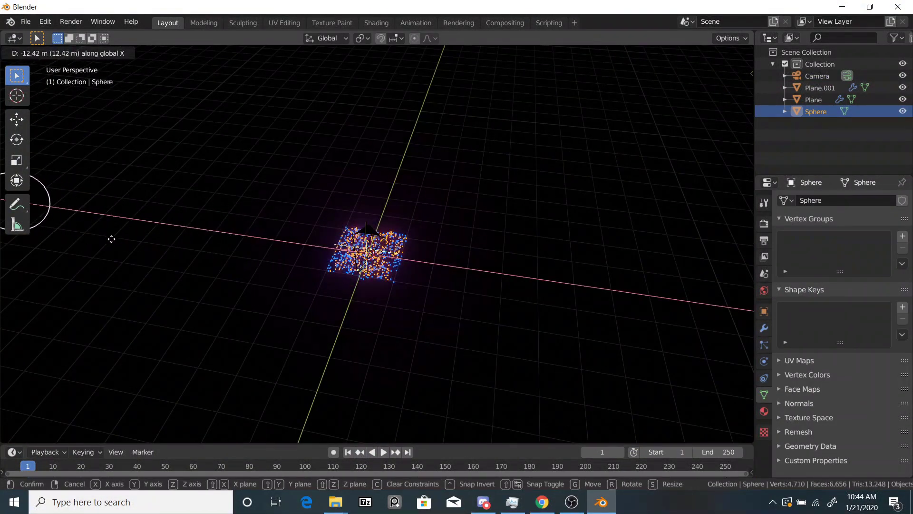
pyautogui.click(111, 239)
pyautogui.scroll(-3, 172, 242)
pyautogui.moveTo(175, 243); pyautogui.dragTo(318, 245, button='middle')
pyautogui.keyDown('shift'); pyautogui.moveTo(439, 275); pyautogui.dragTo(398, 270, button='middle'); pyautogui.keyUp('shift')
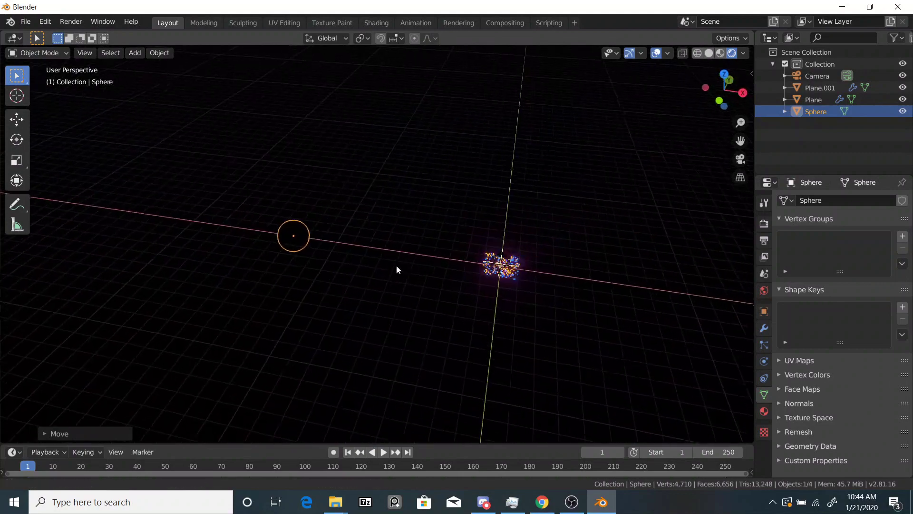
pyautogui.scroll(2, 398, 270)
# Assign the existing orange Polygon emission material to the sphere and deselect it.
pyautogui.click(766, 411)
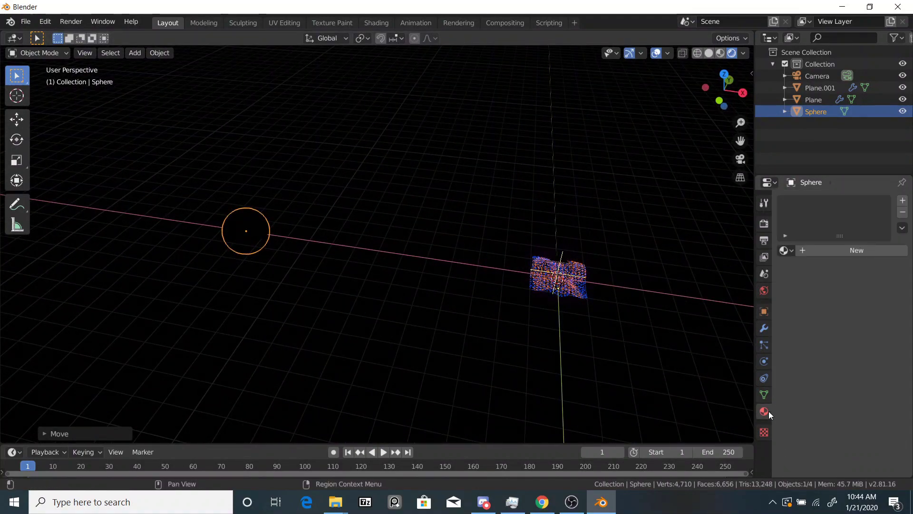
pyautogui.click(784, 250)
pyautogui.click(744, 279)
pyautogui.keyDown('shift'); pyautogui.moveTo(646, 261); pyautogui.dragTo(517, 234, button='middle'); pyautogui.keyUp('shift')
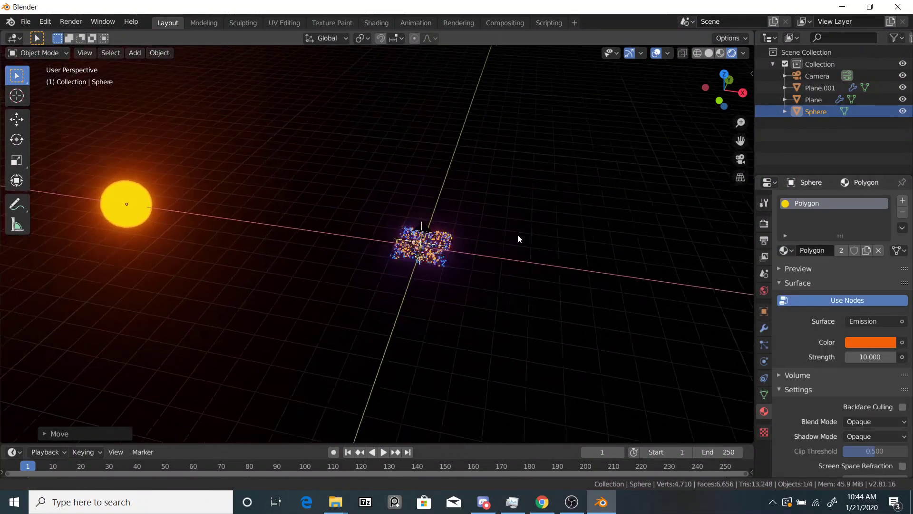
pyautogui.scroll(8, 535, 241)
pyautogui.click(535, 241)
# Add a particle system to the orange plane, set its type to Hair and enable Advanced.
pyautogui.keyDown('shift'); pyautogui.moveTo(631, 238); pyautogui.dragTo(414, 245, button='middle'); pyautogui.keyUp('shift')
pyautogui.scroll(-8, 414, 245)
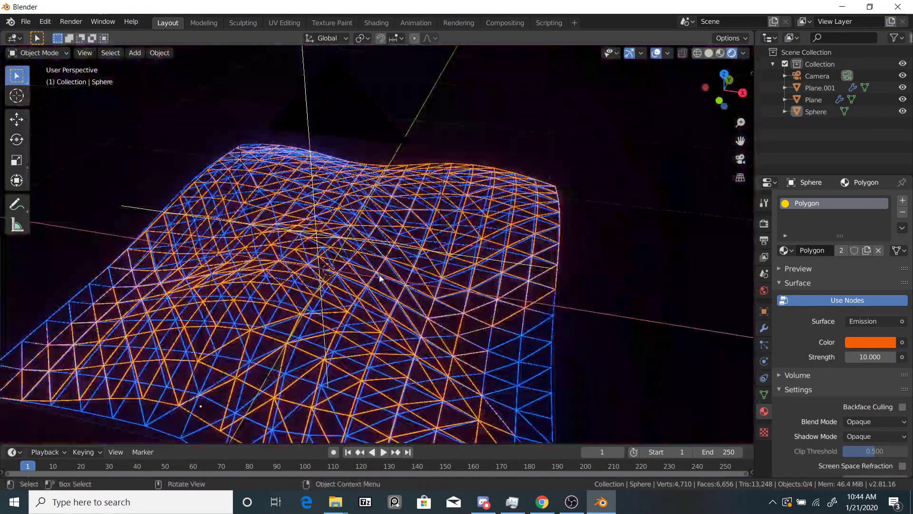
pyautogui.click(435, 282)
pyautogui.click(766, 327)
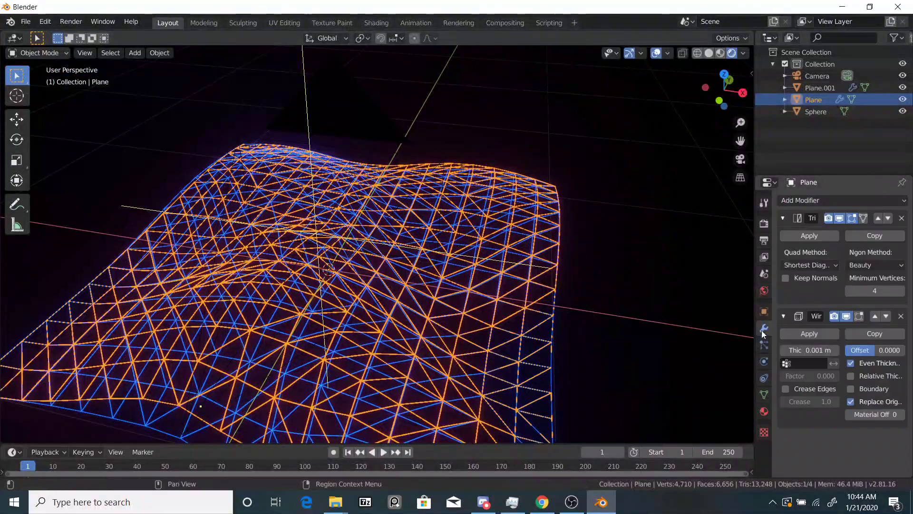
pyautogui.click(765, 345)
pyautogui.click(902, 201)
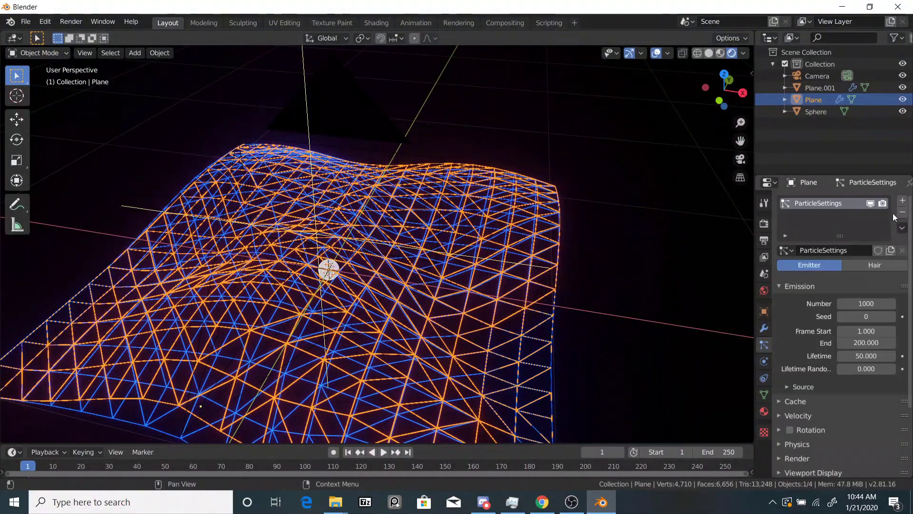
pyautogui.click(849, 265)
pyautogui.click(850, 280)
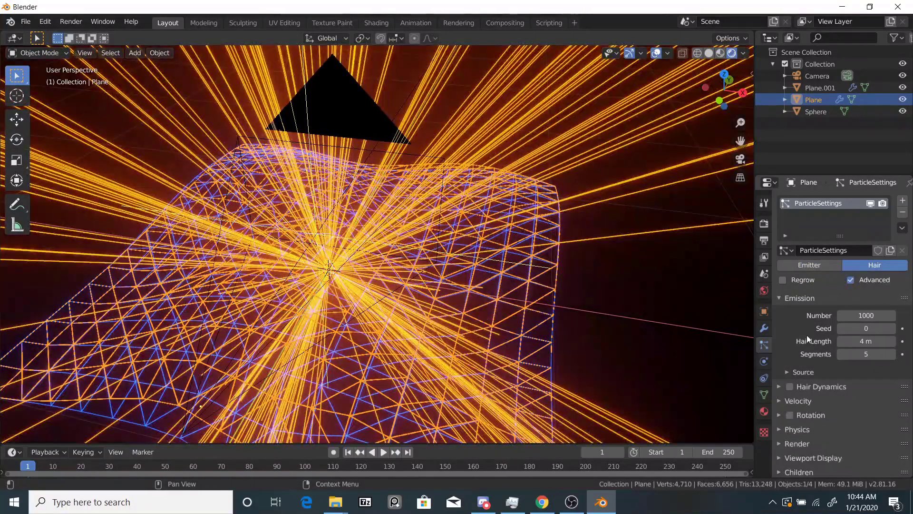
# Set the orange plane's hair particles to emit from Verts.
pyautogui.click(792, 373)
pyautogui.scroll(-1, 846, 397)
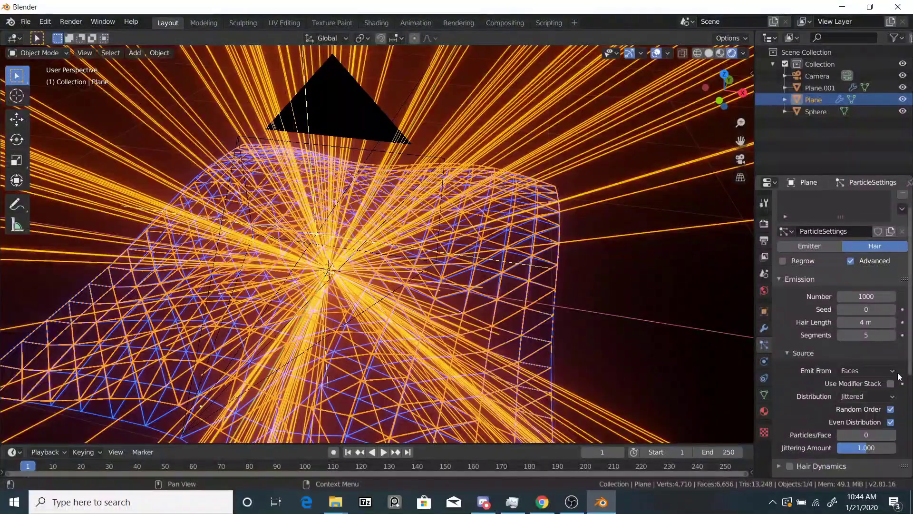
pyautogui.click(867, 370)
pyautogui.click(871, 385)
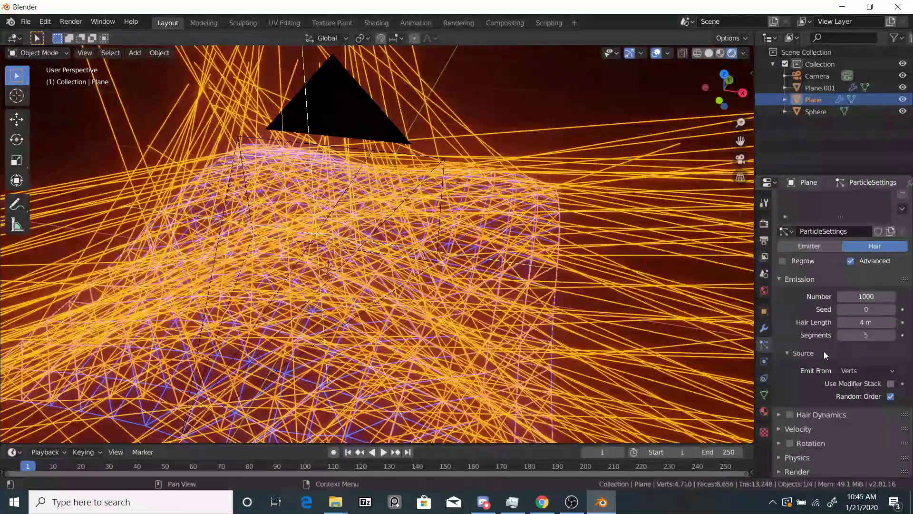
pyautogui.scroll(6, 512, 353)
pyautogui.scroll(-6, 501, 334)
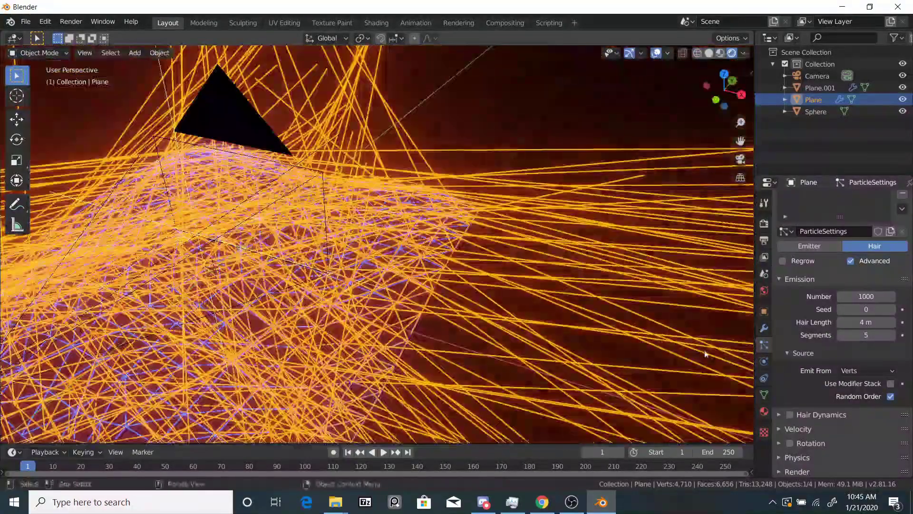
# Render the orange plane's particles as Object and pick the glowing sphere as the instance object.
pyautogui.scroll(-1, 795, 438)
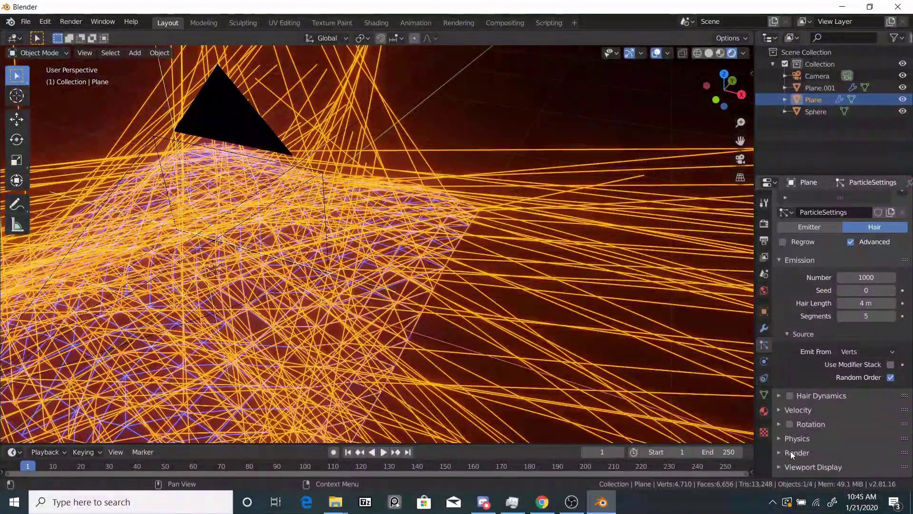
pyautogui.click(788, 453)
pyautogui.scroll(-3, 793, 452)
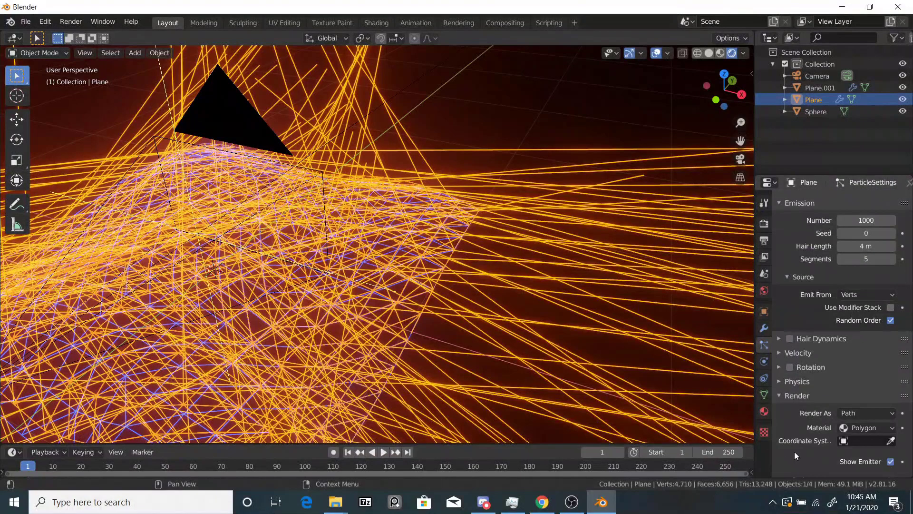
pyautogui.click(870, 412)
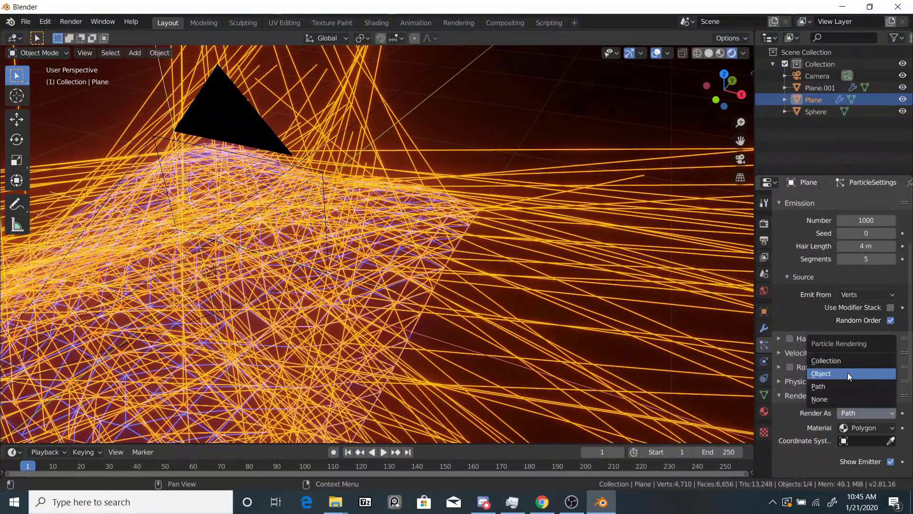
pyautogui.click(849, 375)
pyautogui.scroll(-5, 883, 407)
pyautogui.click(890, 404)
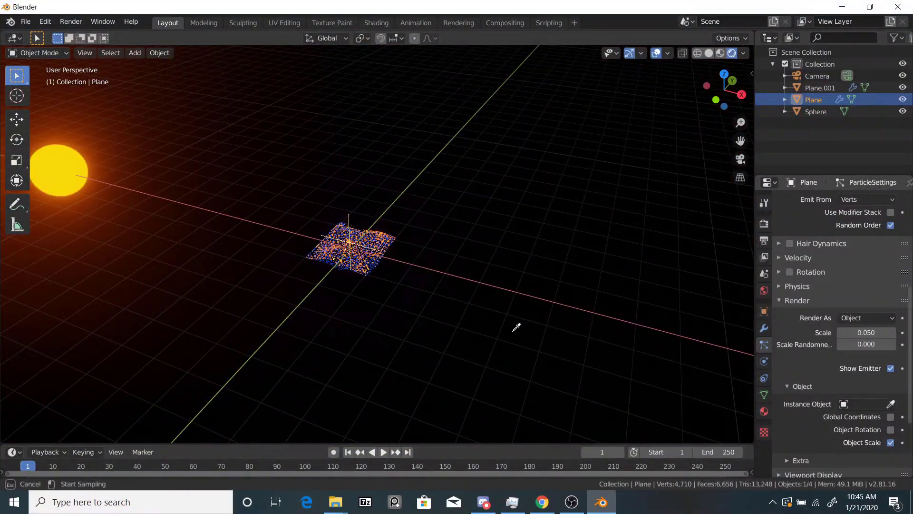
pyautogui.click(70, 177)
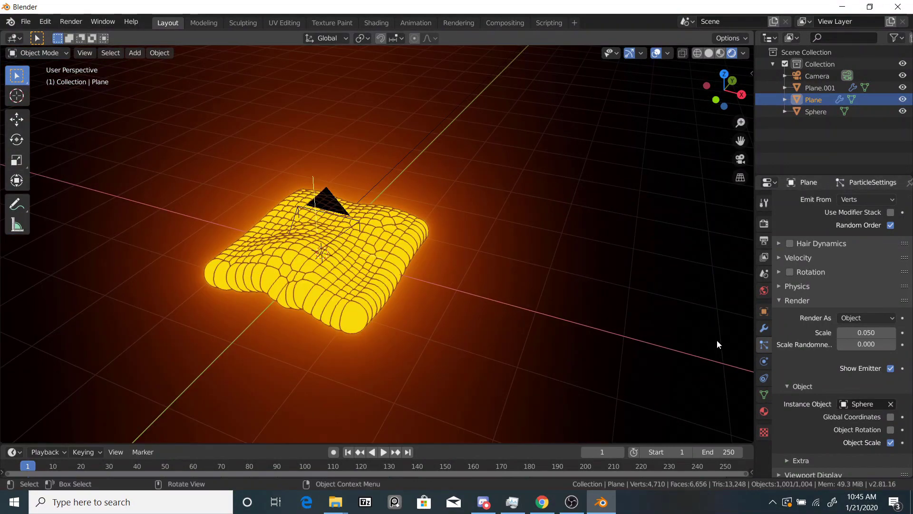
# Set the particle render scale to 0.001 and inspect the small spheres at the wireframe's vertices up close.
pyautogui.click(854, 331)
pyautogui.write('.001')
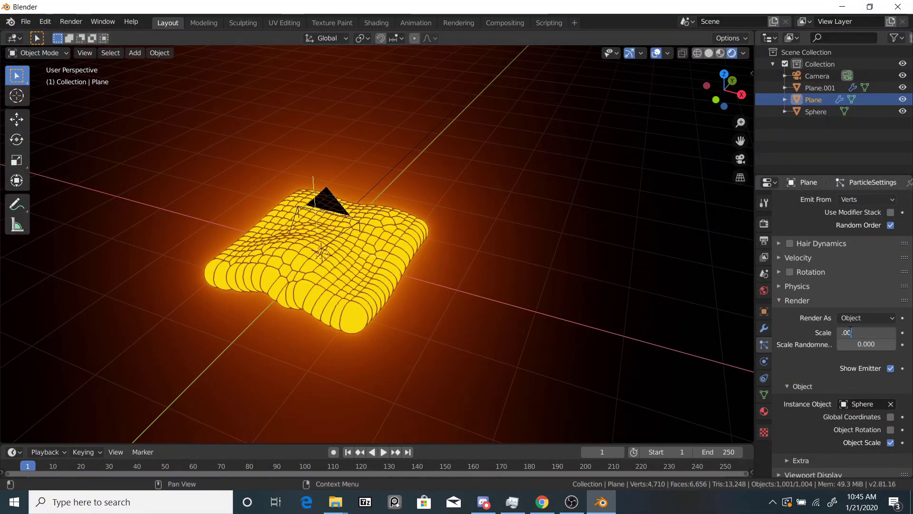
pyautogui.press('Return')
pyautogui.scroll(6, 527, 336)
pyautogui.scroll(8, 849, 310)
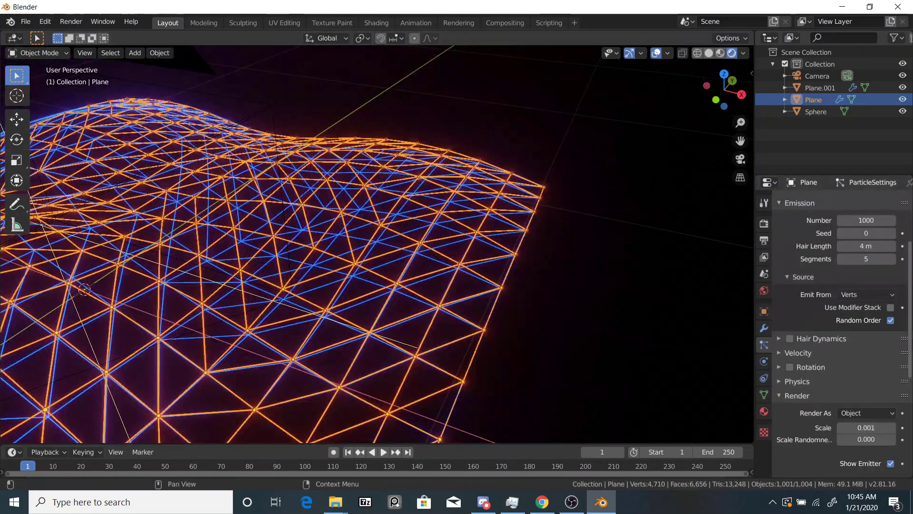
pyautogui.moveTo(522, 346); pyautogui.dragTo(535, 197, button='middle')
pyautogui.scroll(4, 534, 258)
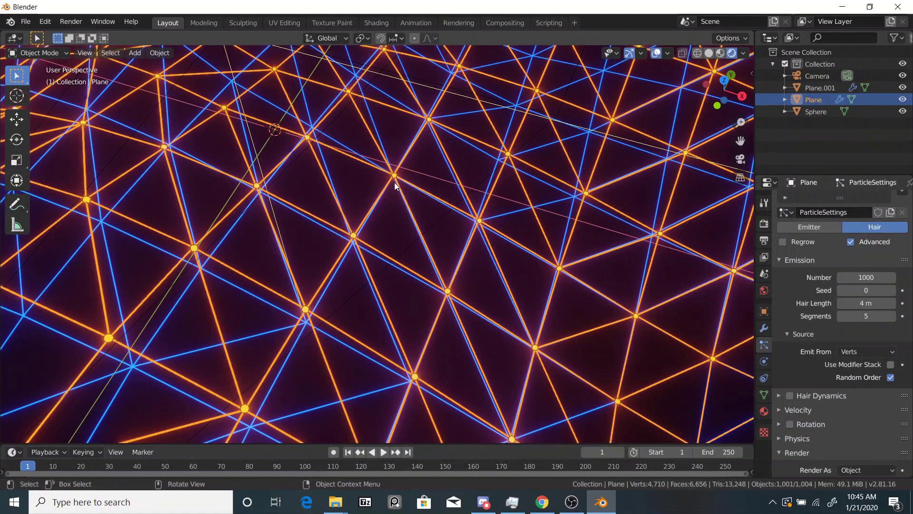
# Set the orange plane's hair particle number to 4710 and check the spheres across the wireframe.
pyautogui.scroll(-4, 418, 198)
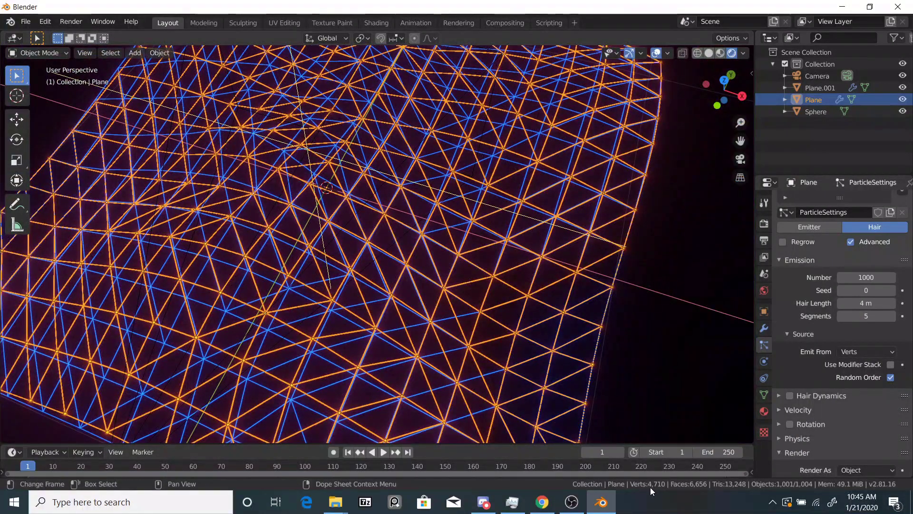
pyautogui.click(866, 278)
pyautogui.write('4')
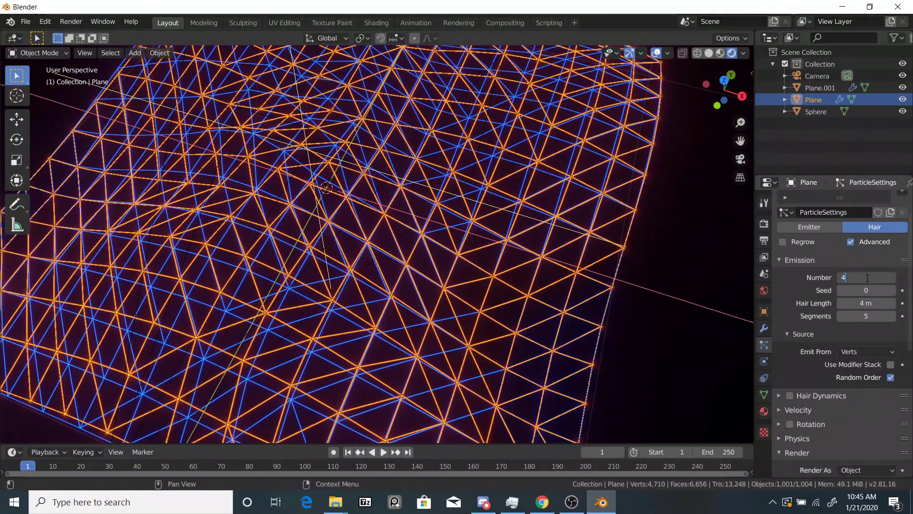
pyautogui.write('710')
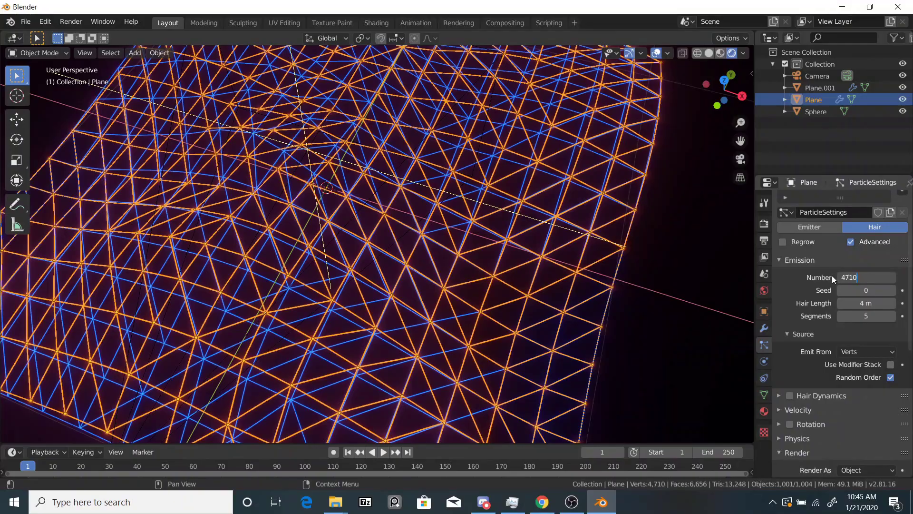
pyautogui.click(832, 275)
pyautogui.scroll(-4, 450, 248)
pyautogui.moveTo(450, 248); pyautogui.dragTo(469, 222, button='middle')
pyautogui.scroll(8, 433, 229)
# Duplicate the glowing orange sphere and place the copy beside it along the X axis.
pyautogui.scroll(-5, 442, 245)
pyautogui.scroll(-8, 171, 183)
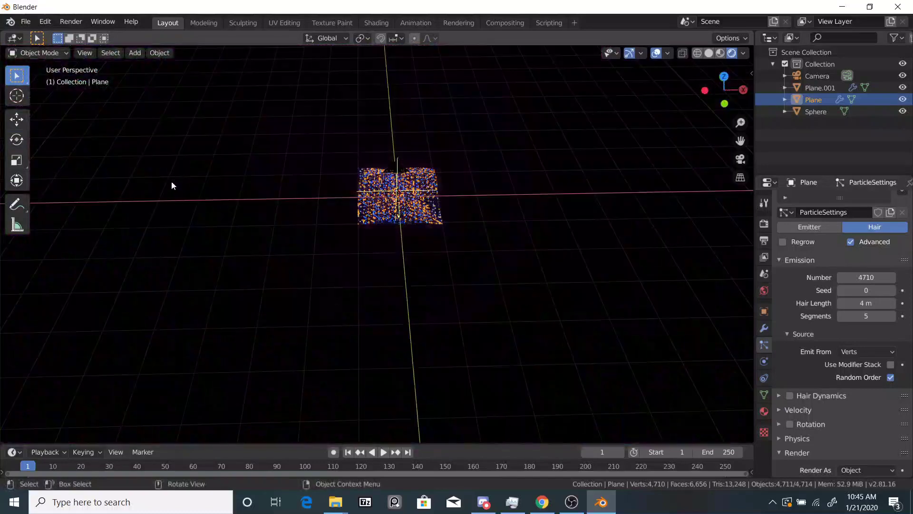
pyautogui.click(164, 233)
pyautogui.hotkey('shift', 'd')
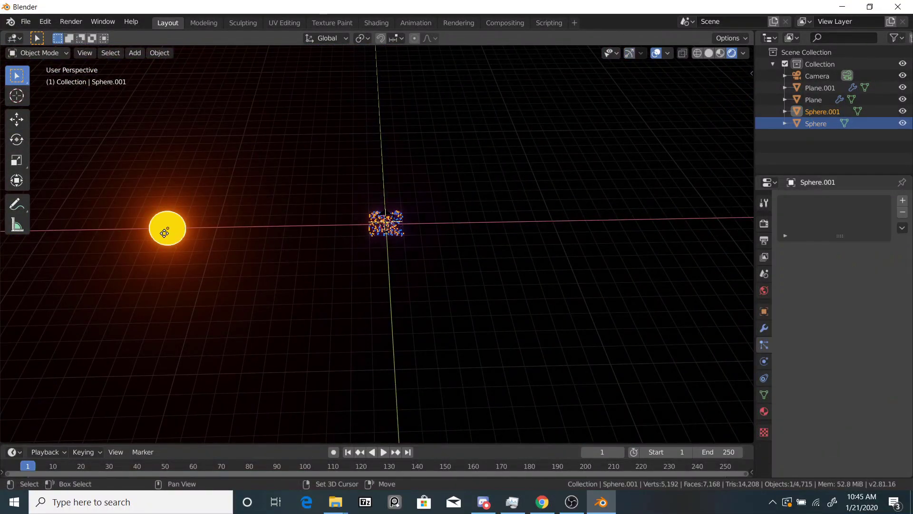
pyautogui.press('x')
pyautogui.click(97, 233)
# Assign the blue Polygon.001 material to the duplicated sphere.
pyautogui.click(762, 409)
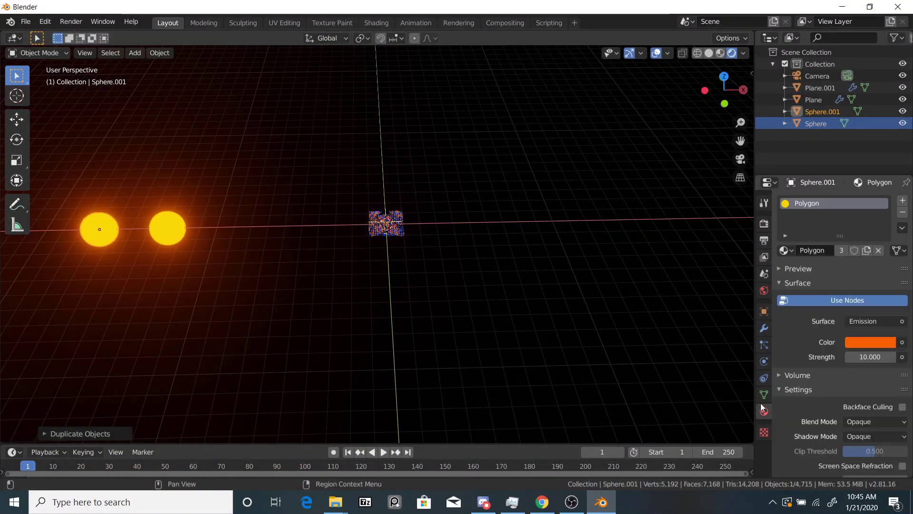
pyautogui.click(785, 251)
pyautogui.click(692, 293)
# Add a Hair particle system to the blue plane, with Advanced enabled and emission from Verts.
pyautogui.scroll(6, 432, 288)
pyautogui.scroll(3, 431, 285)
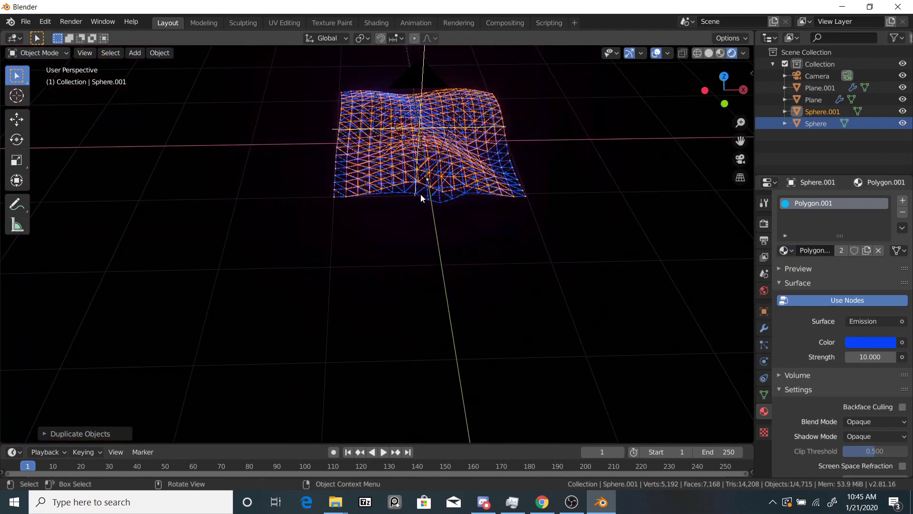
pyautogui.click(422, 196)
pyautogui.click(765, 343)
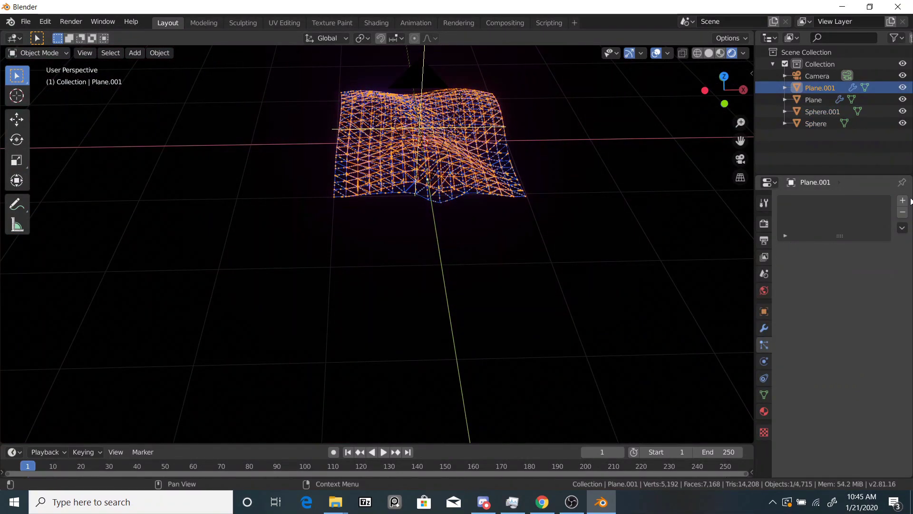
pyautogui.click(902, 200)
pyautogui.click(863, 265)
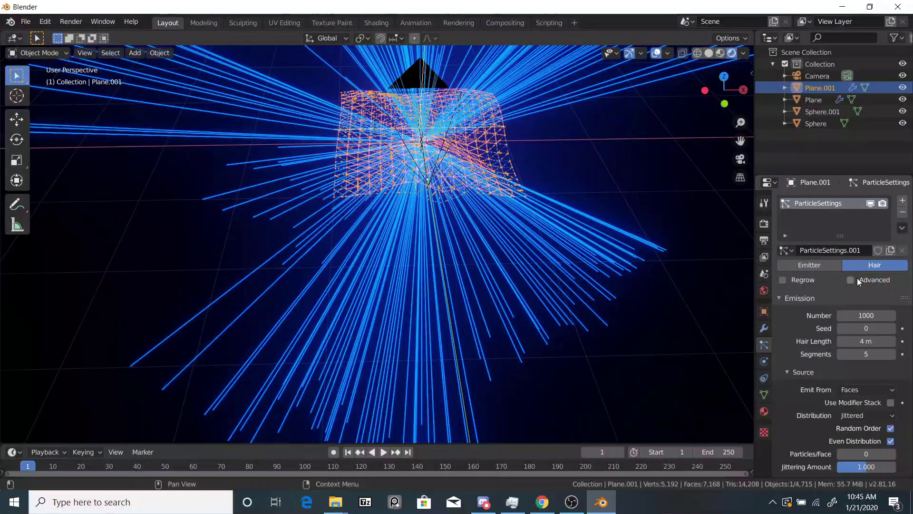
pyautogui.click(851, 282)
pyautogui.click(854, 389)
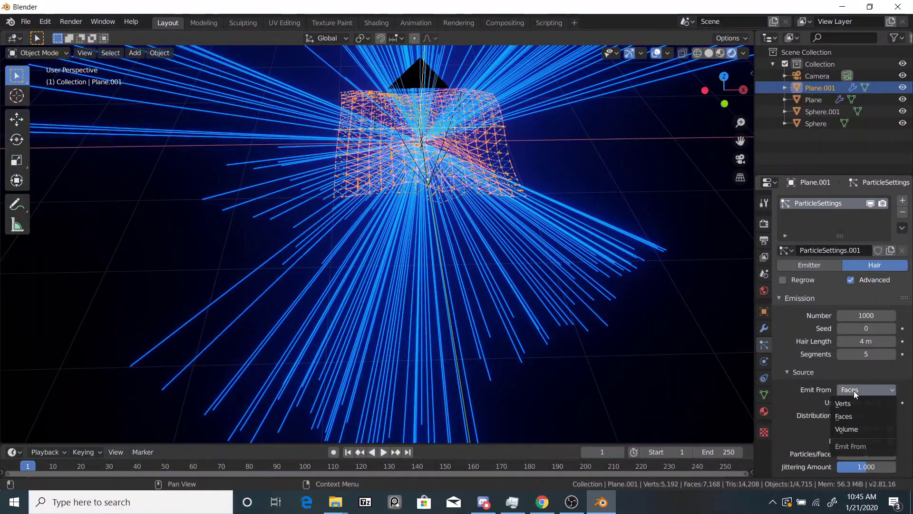
pyautogui.click(844, 403)
# Render the blue plane's particles as Object and pick the blue sphere as the instance object.
pyautogui.scroll(-5, 844, 404)
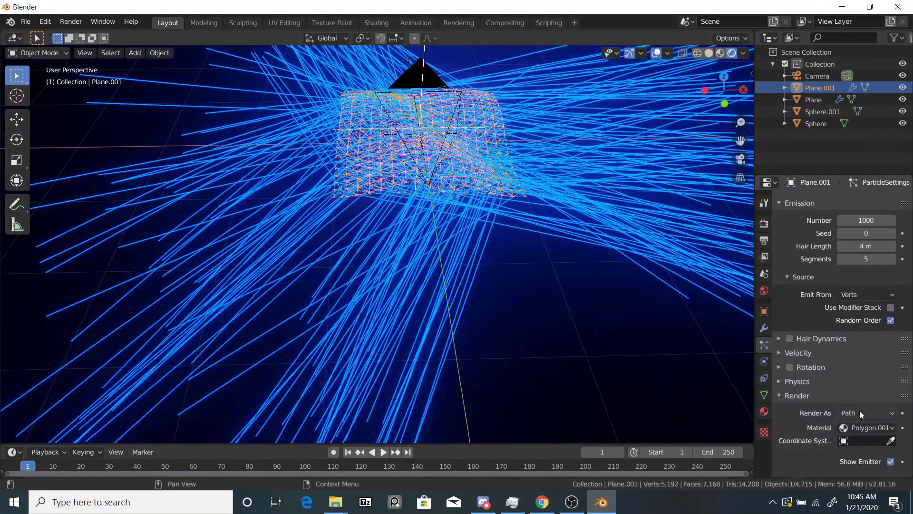
pyautogui.click(867, 413)
pyautogui.click(839, 376)
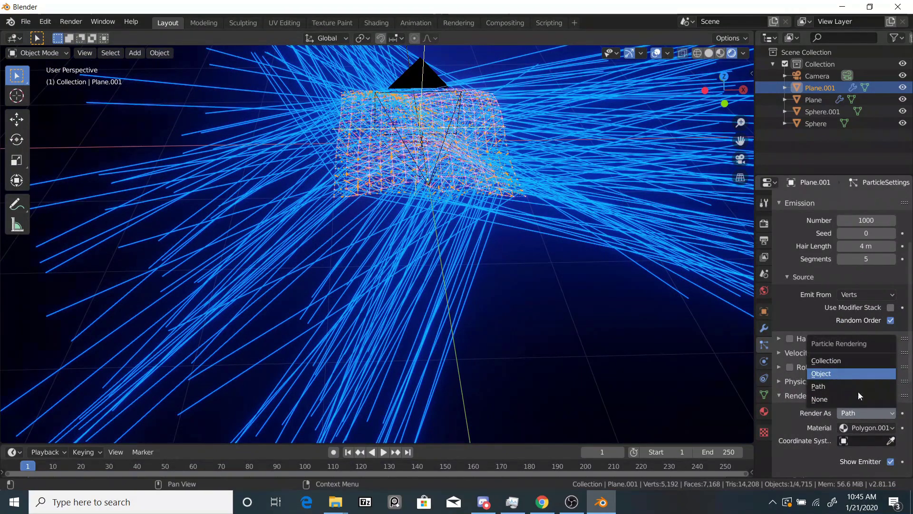
pyautogui.scroll(-10, 559, 320)
pyautogui.scroll(-4, 866, 427)
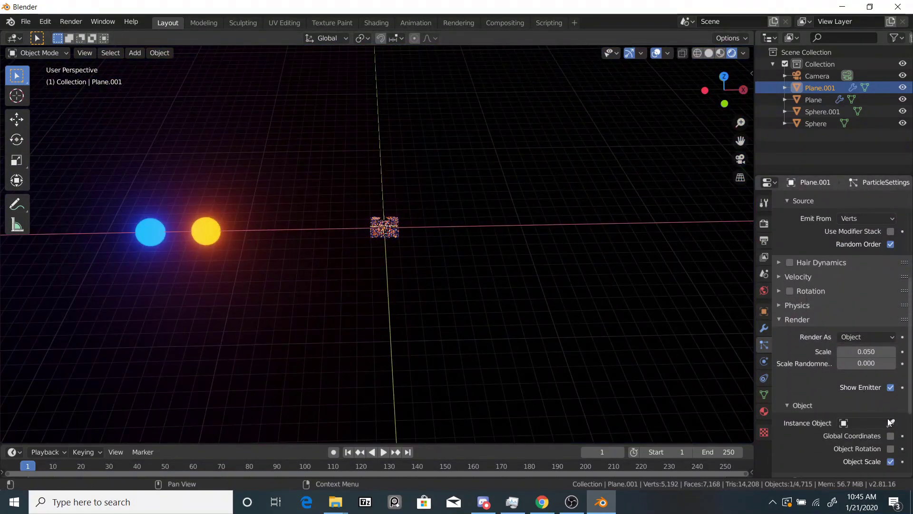
pyautogui.click(891, 423)
pyautogui.click(153, 235)
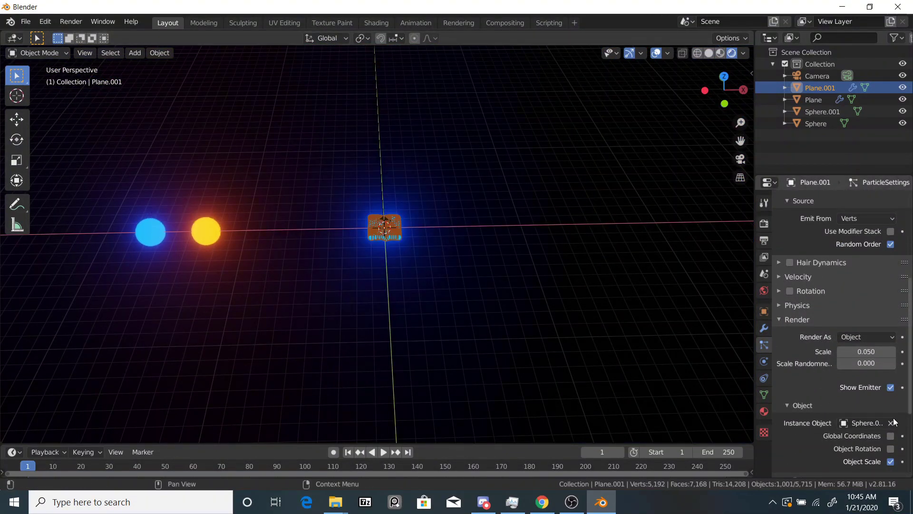
# Set the blue plane's particle render scale to 0.001, view the scene through the camera and deselect everything.
pyautogui.click(862, 352)
pyautogui.write('.001')
pyautogui.click(823, 353)
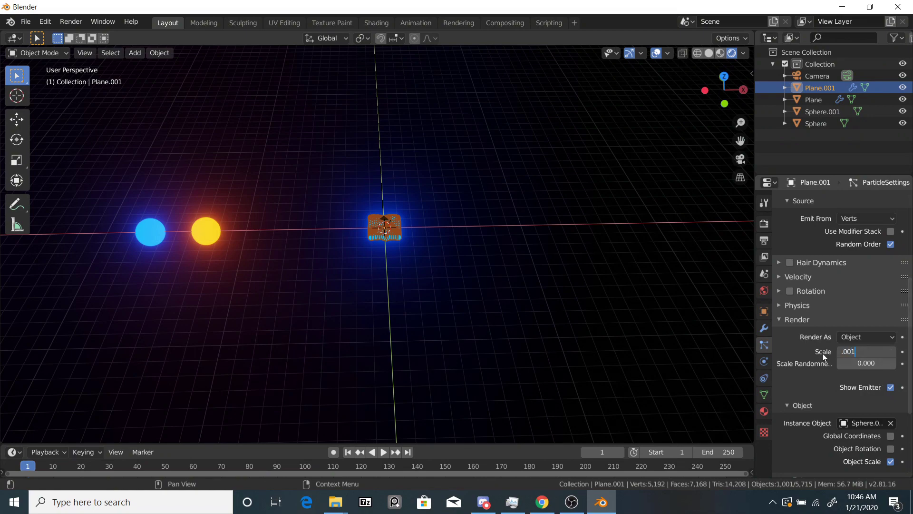
pyautogui.scroll(10, 486, 261)
pyautogui.press('KP_0')
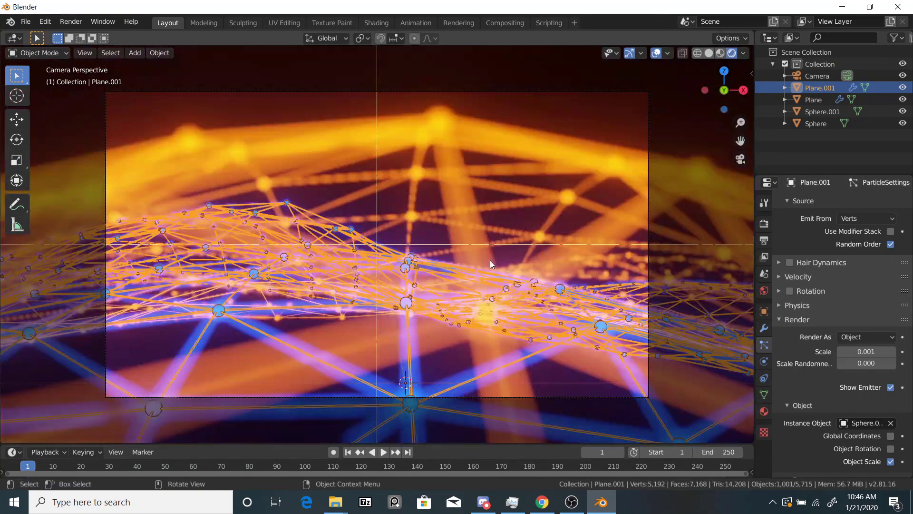
pyautogui.hotkey('alt', 'a')
# Save the project over tutorial.blend in the Polygon Universe Tutorial folder.
pyautogui.hotkey('ctrl', 's')
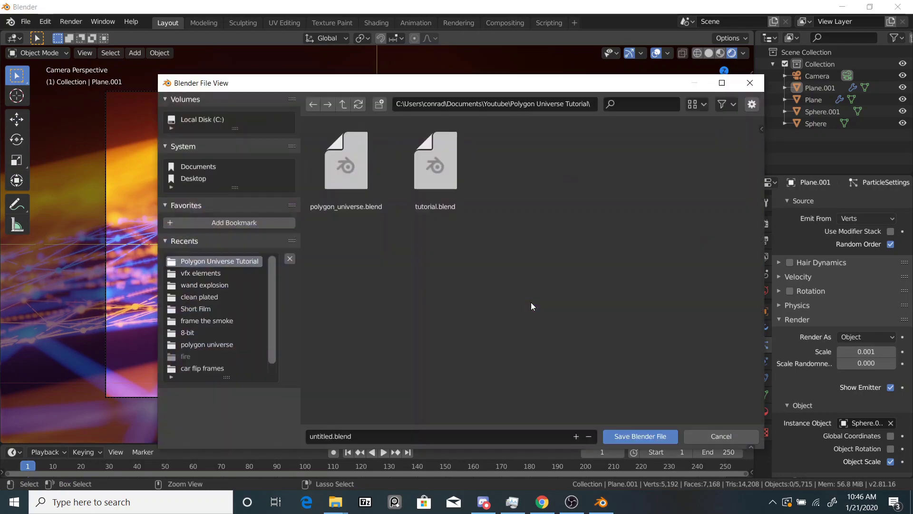
pyautogui.click(442, 192)
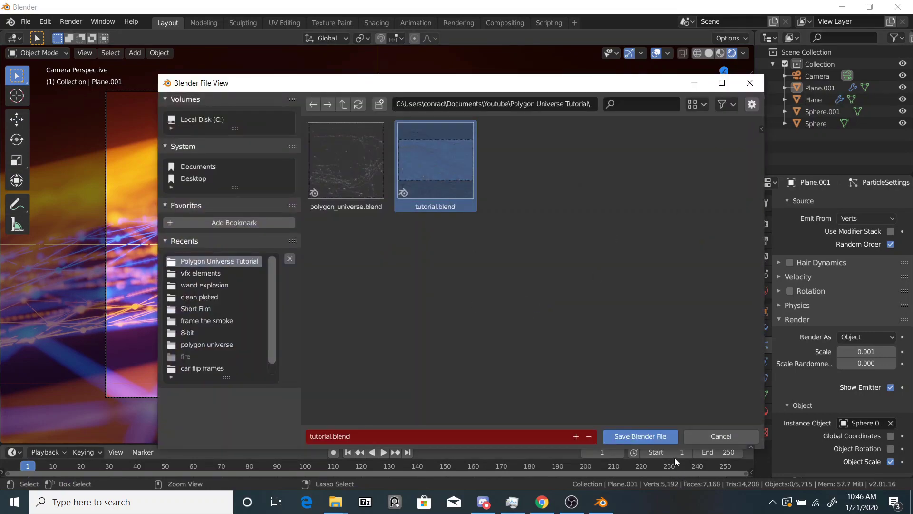
pyautogui.click(641, 436)
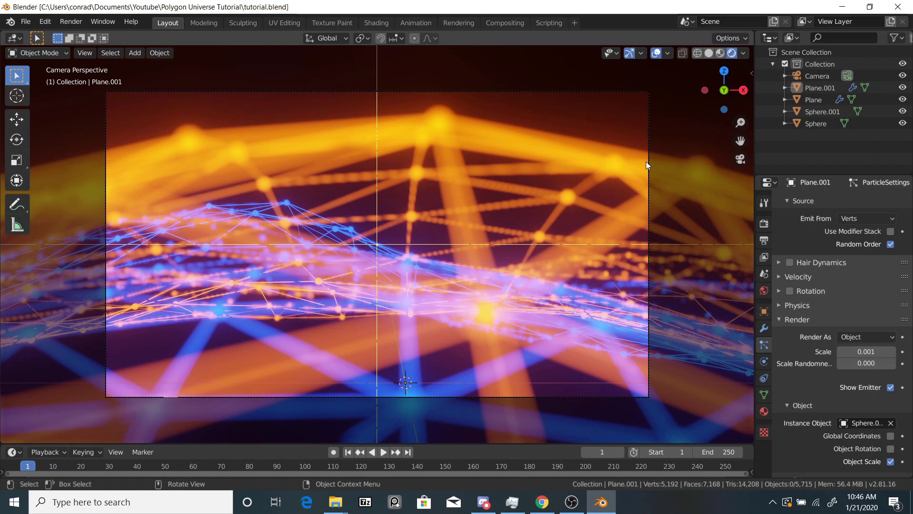
# Raise the scene's Bloom intensity to 0.060 in the Eevee render settings.
pyautogui.moveTo(646, 162); pyautogui.dragTo(611, 195, button='middle')
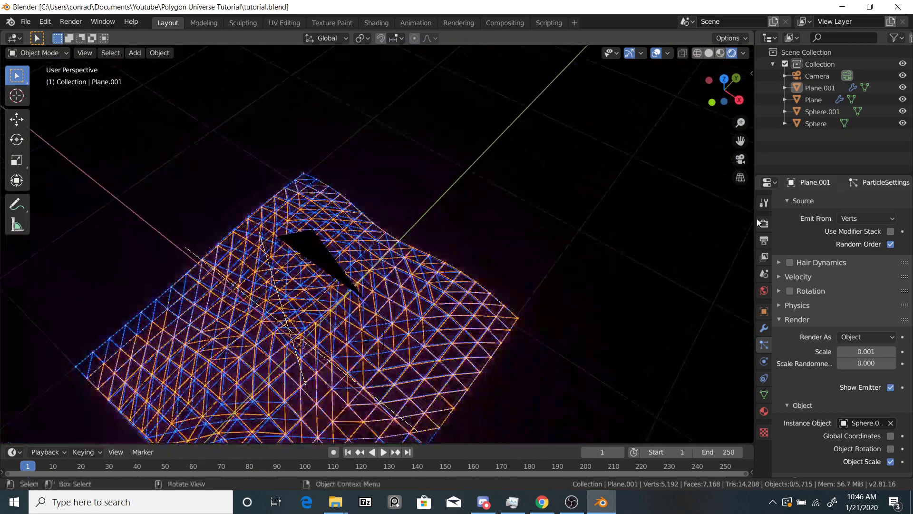
pyautogui.click(764, 224)
pyautogui.click(806, 297)
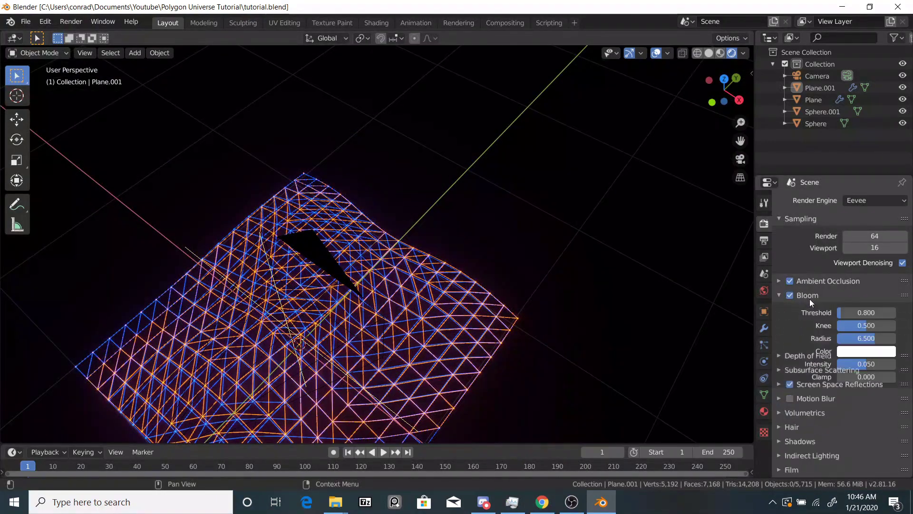
pyautogui.moveTo(859, 364); pyautogui.dragTo(862, 364)
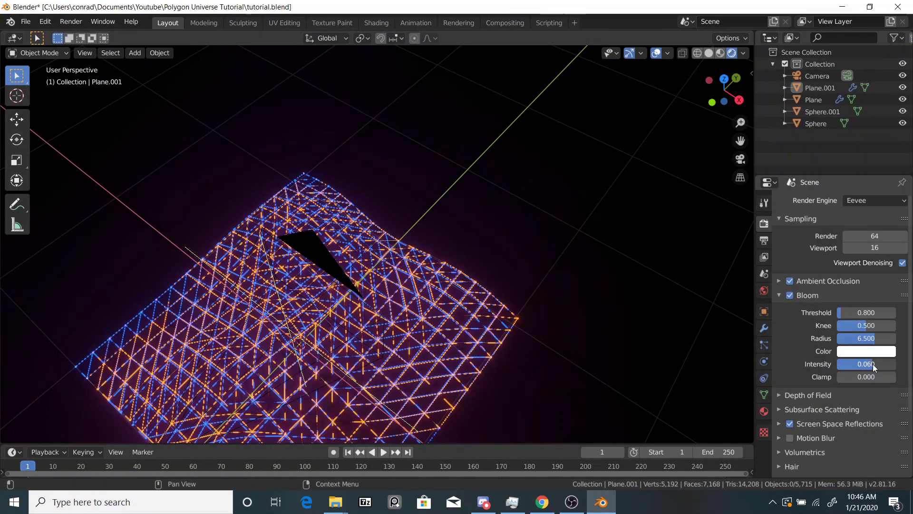